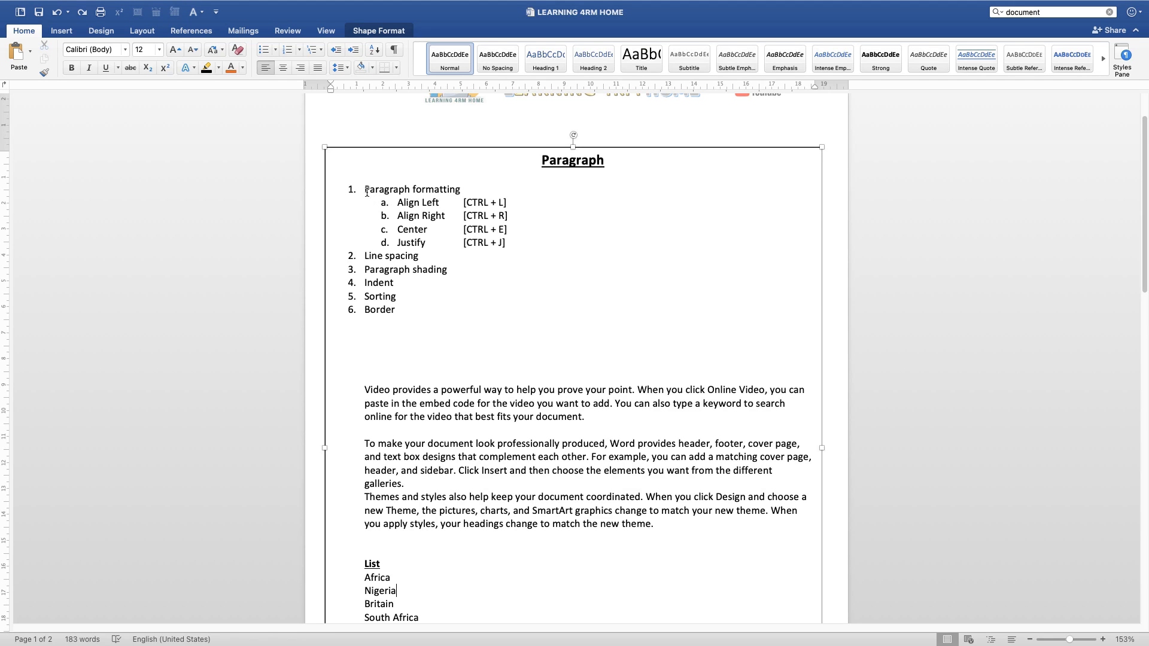
Step: Review the numbered list of paragraph topics, from Paragraph formatting and its four alignment sub-items through Border
triple_click(367, 189)
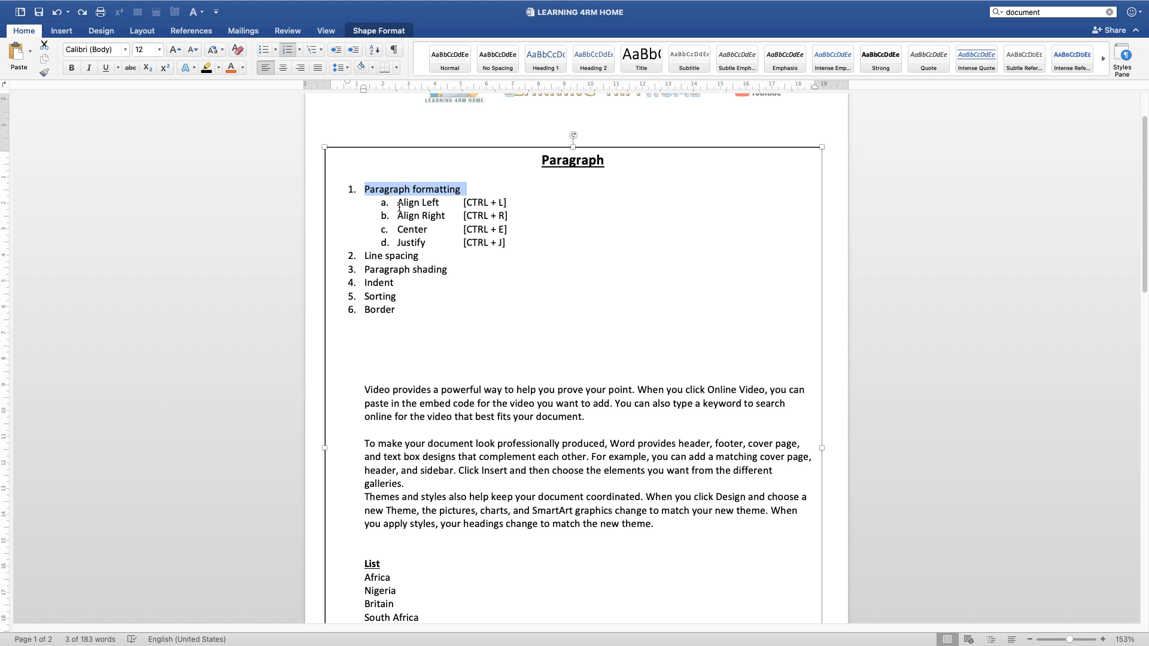
left_click_drag(398, 203, 446, 217)
left_click(403, 232)
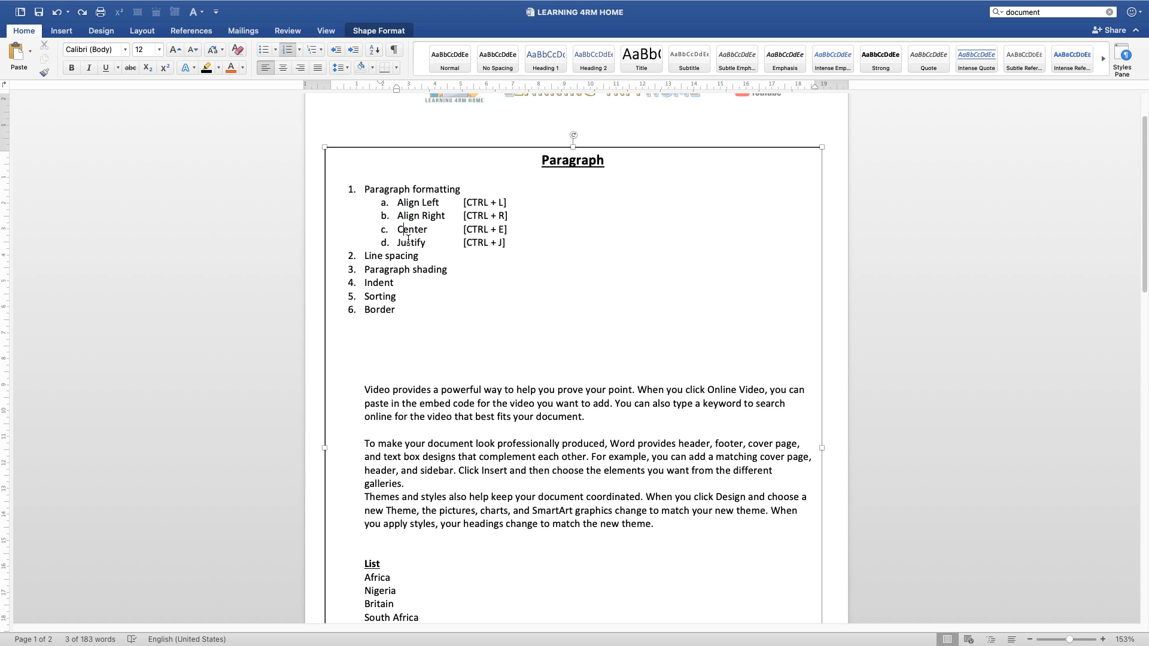
double_click(410, 243)
triple_click(389, 257)
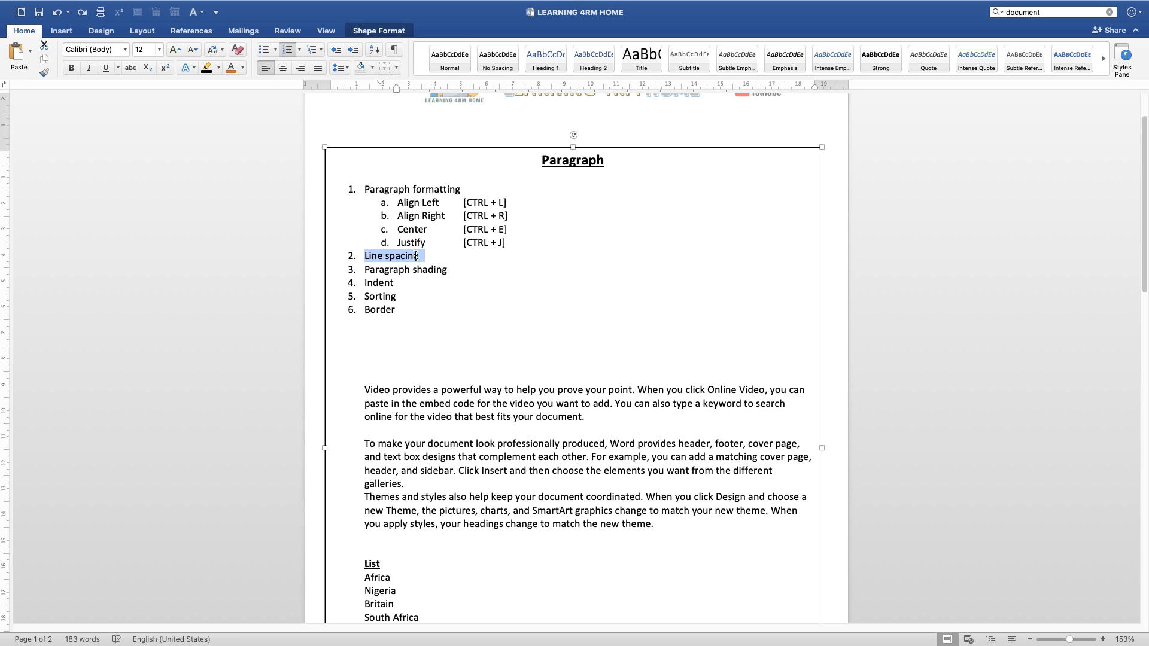
left_click_drag(365, 268, 426, 268)
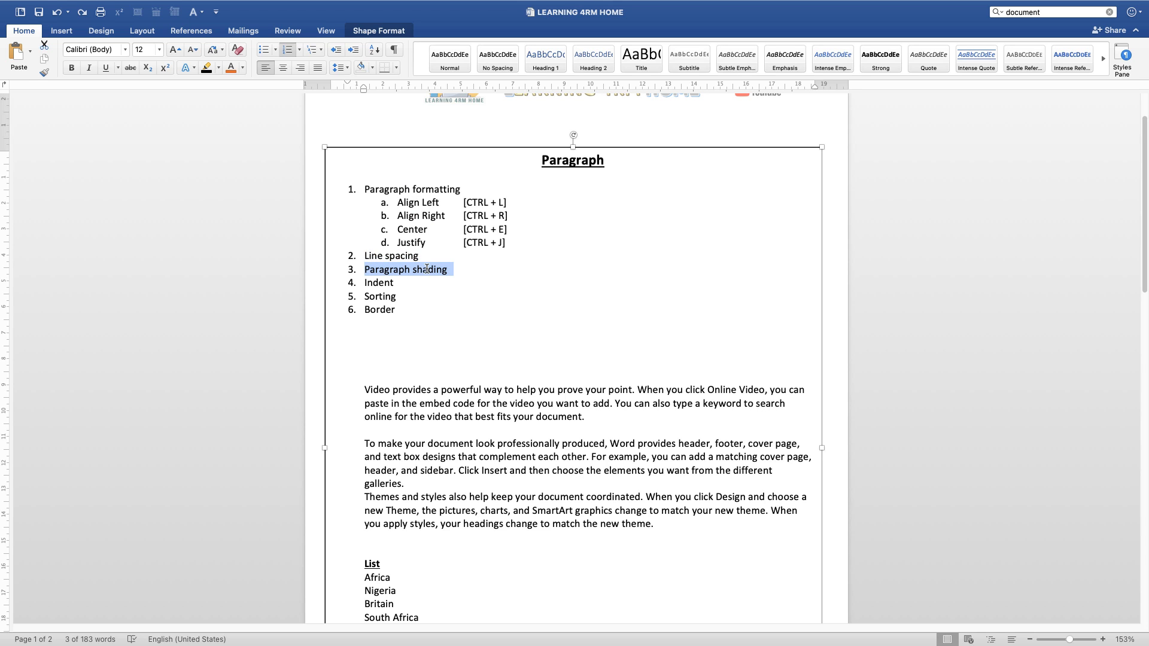
left_click(367, 283)
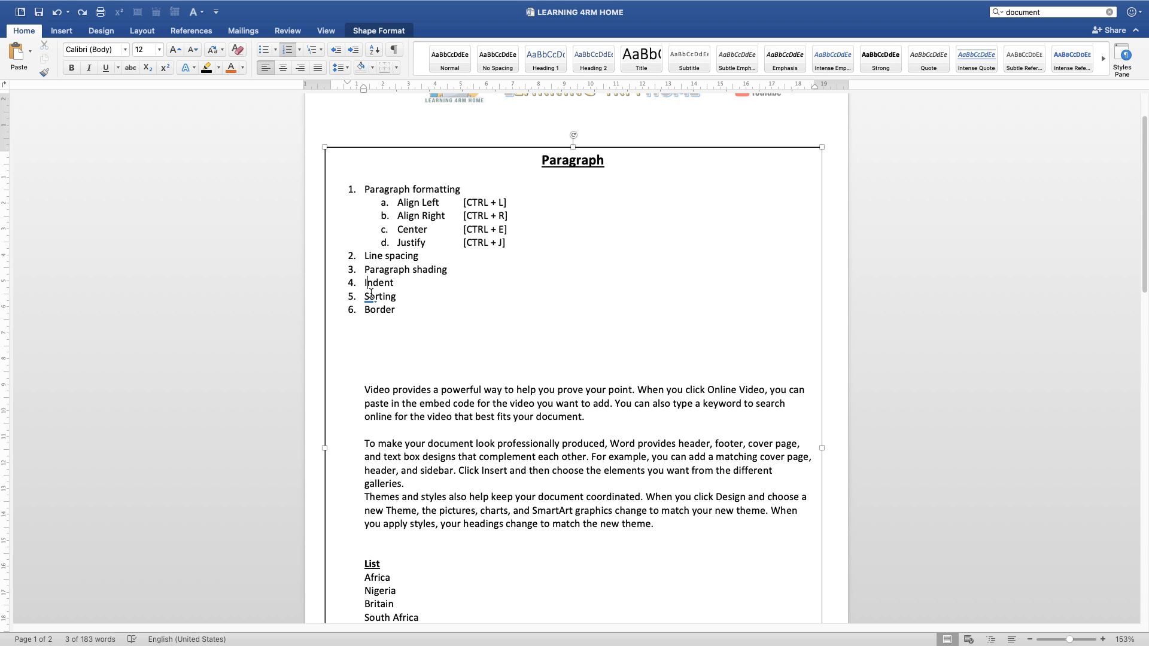
left_click(384, 310)
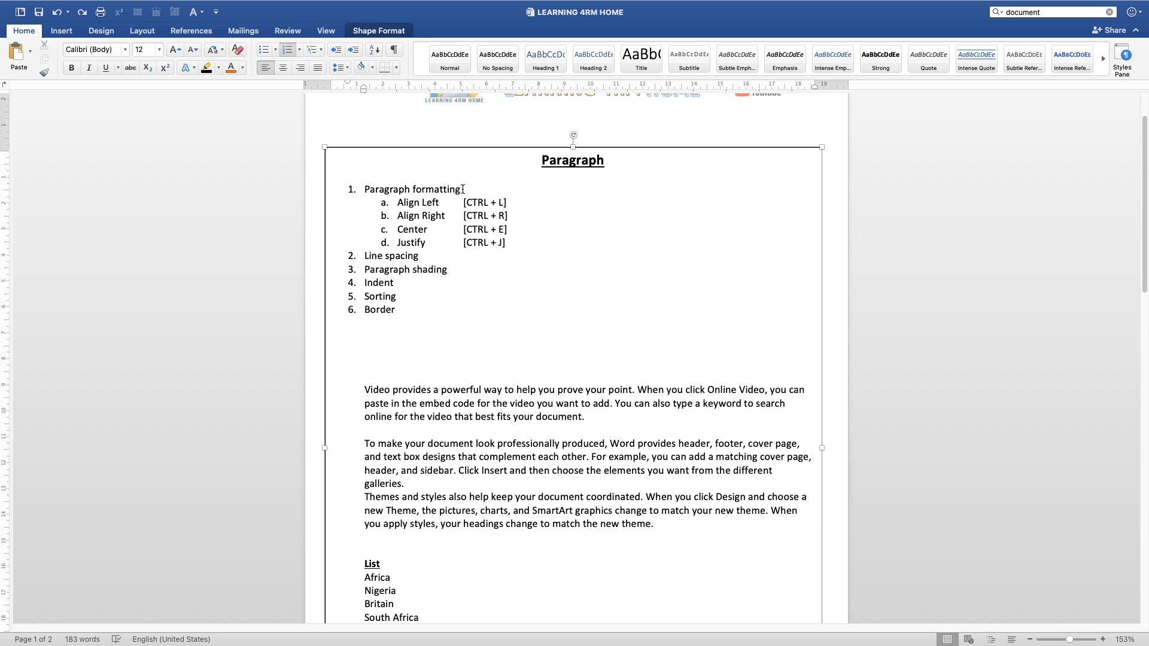
left_click(29, 30)
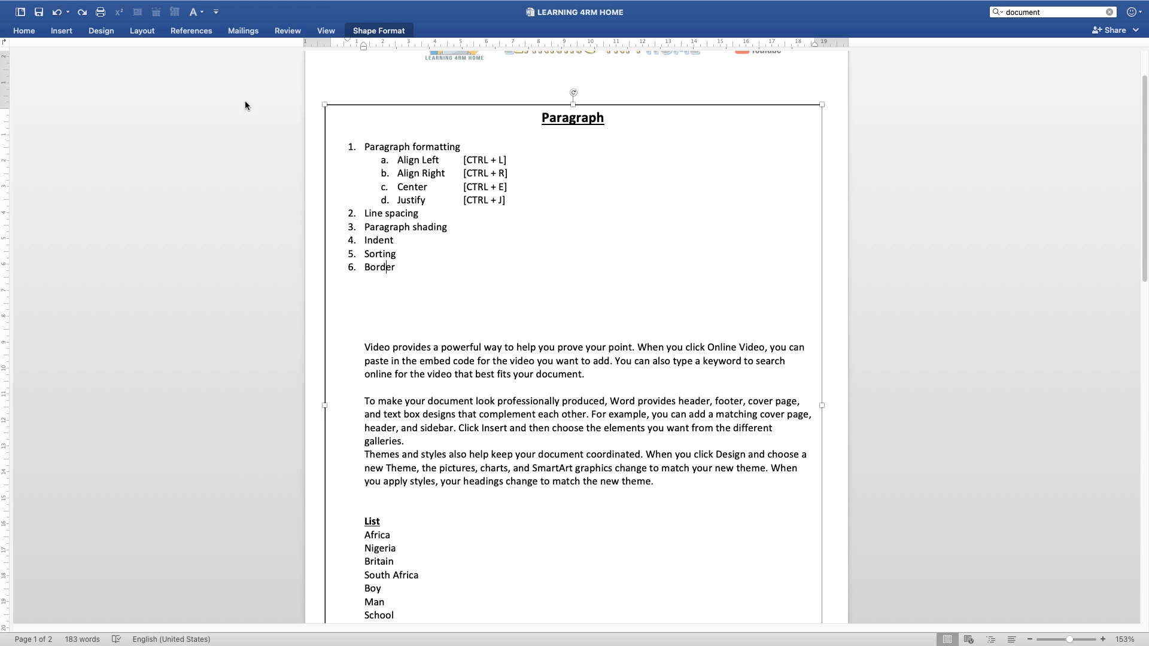
left_click(24, 31)
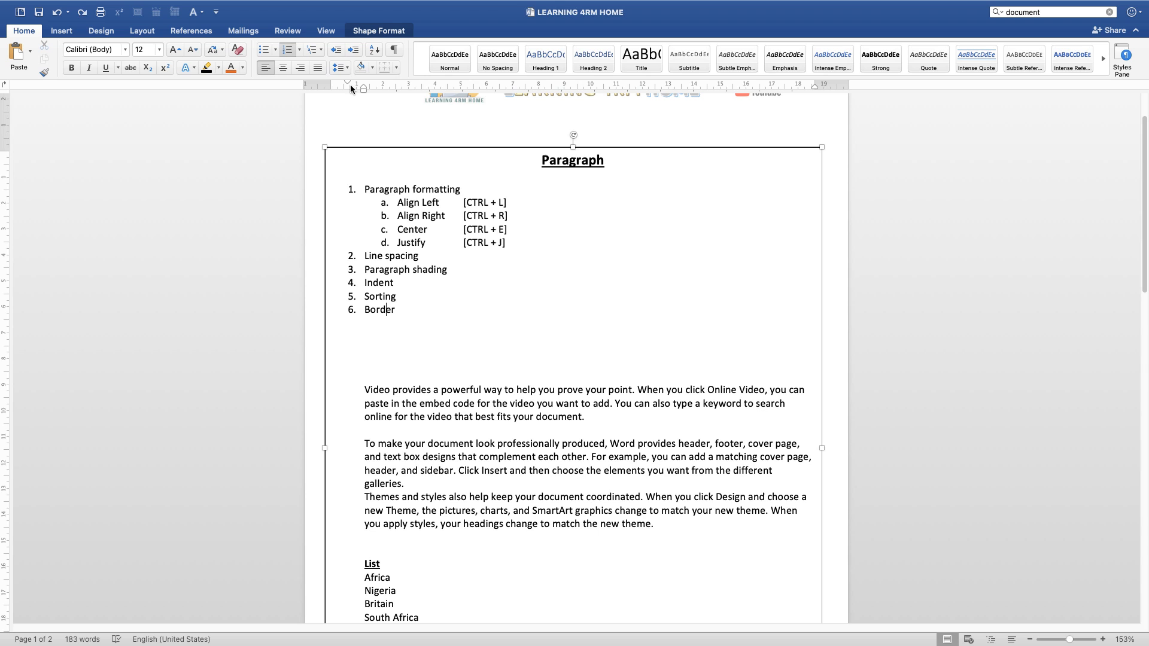
left_click(347, 80)
Step: Justify the body paragraph beginning "Video provides a powerful way"
left_click_drag(365, 388, 418, 404)
left_click(443, 406)
triple_click(442, 406)
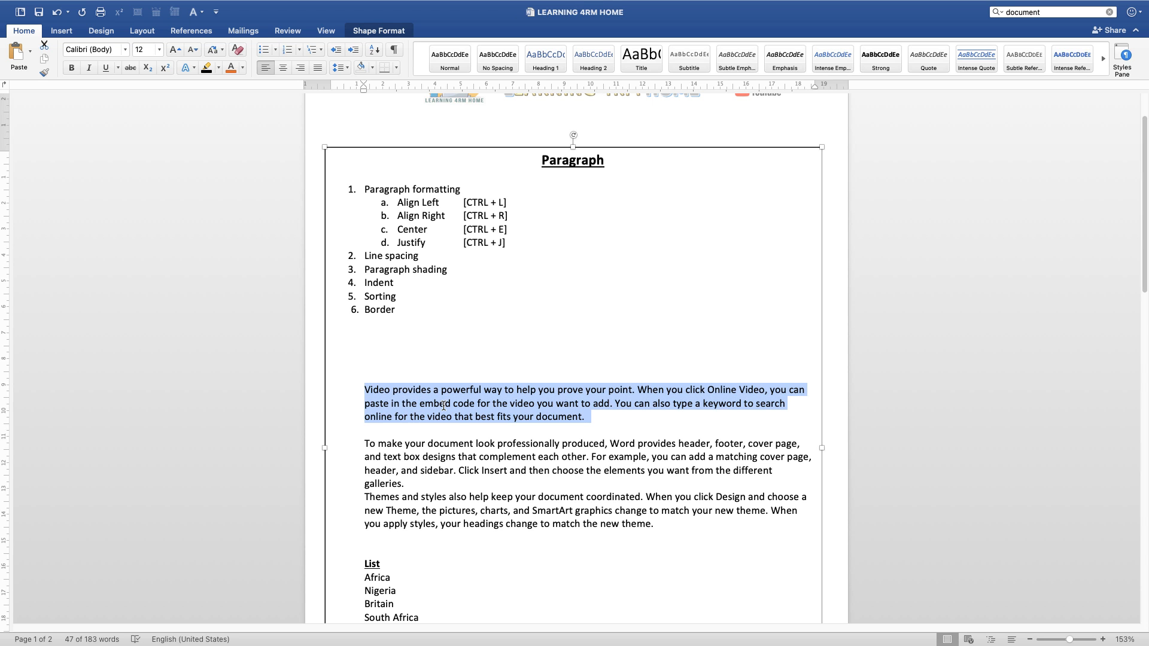
left_click(585, 417)
left_click_drag(586, 417, 369, 390)
left_click(366, 390)
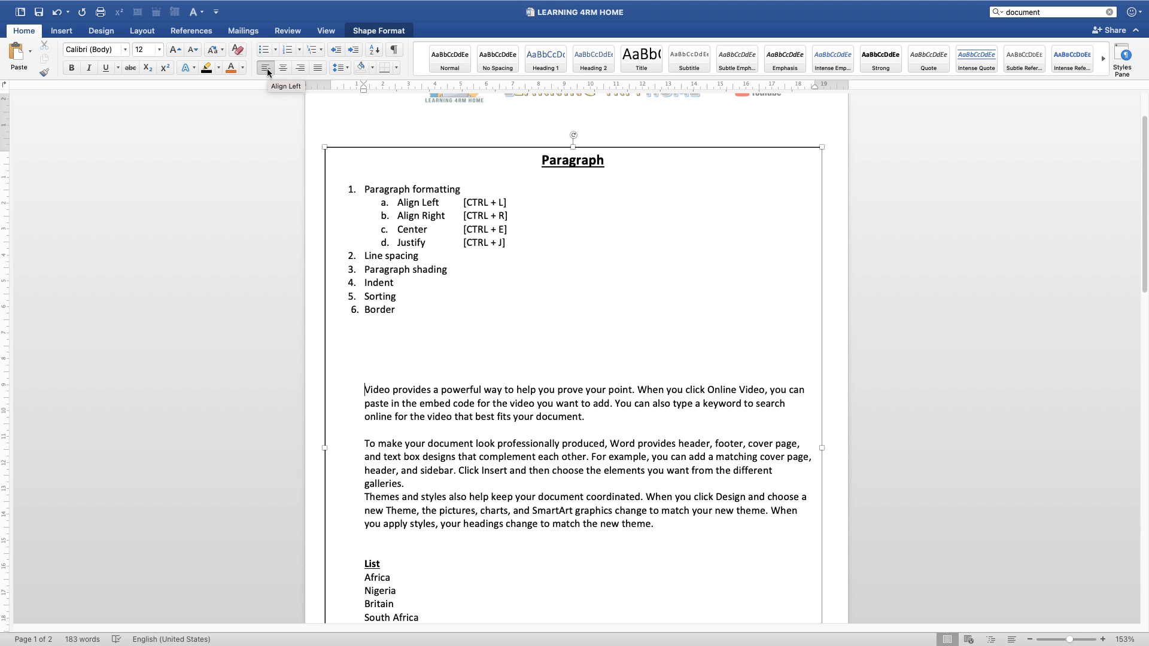
key("super+j")
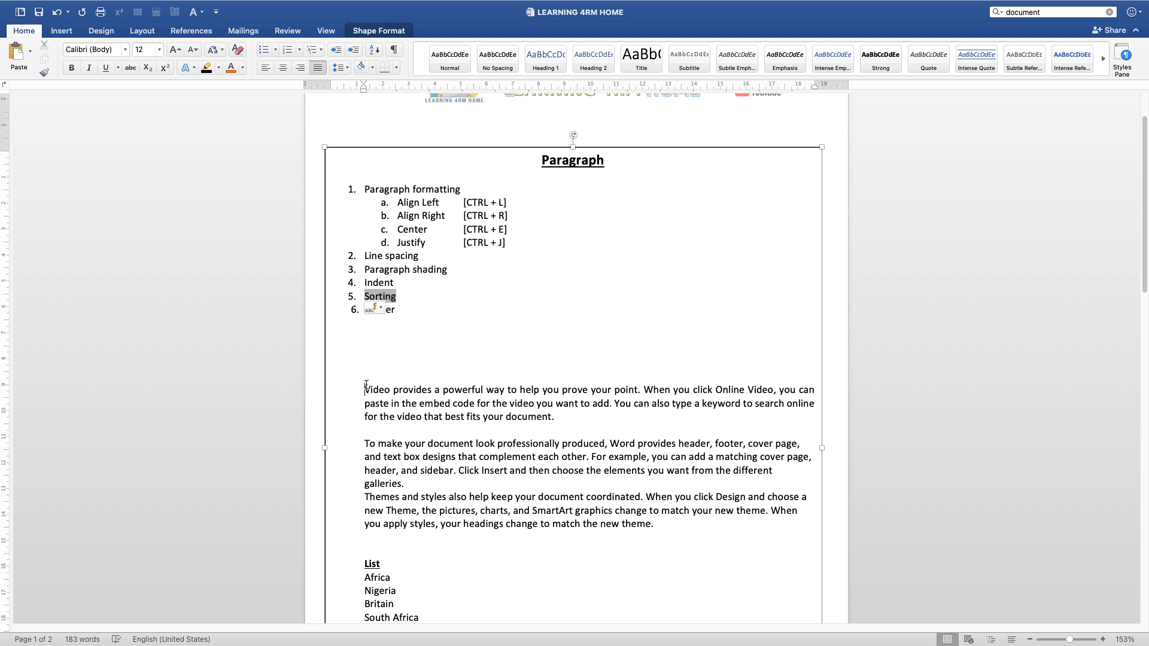
Step: Align the "Video provides" paragraph to the left
left_click_drag(366, 384, 379, 413)
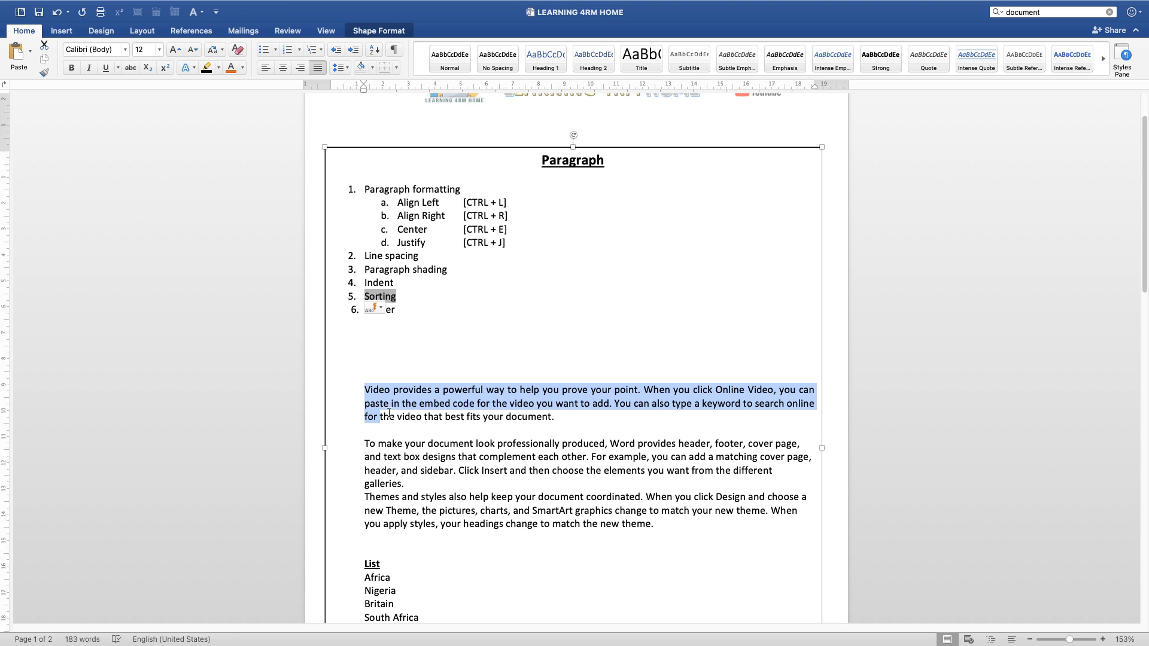
left_click(262, 67)
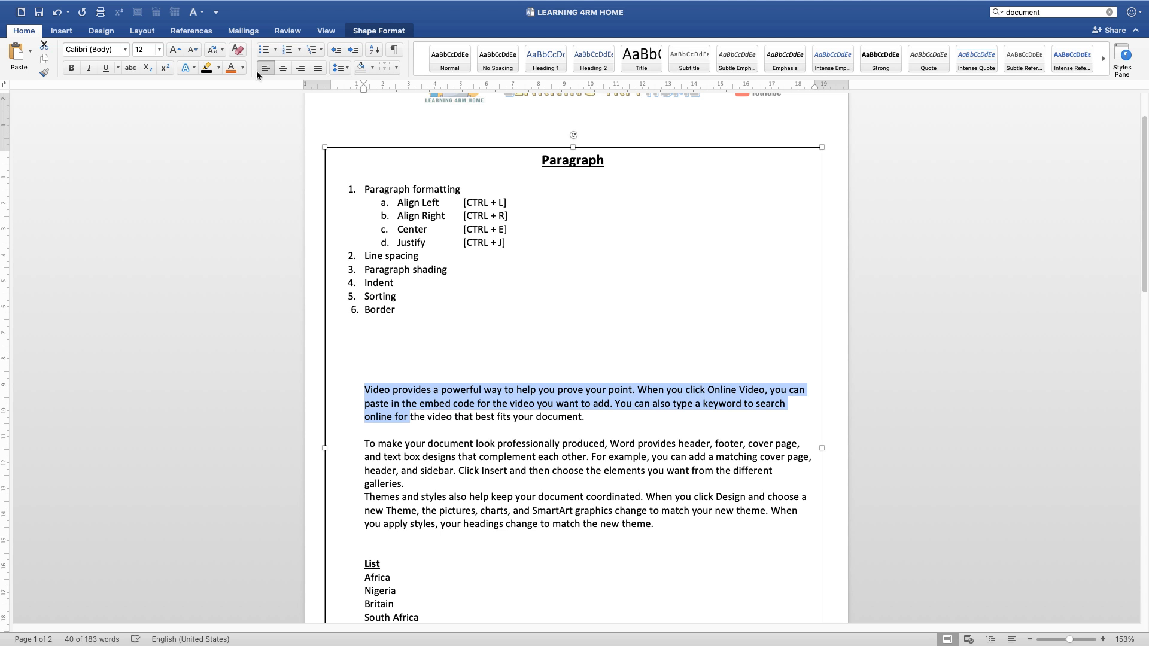
left_click(416, 429)
Step: Center the "Video provides" paragraph
left_click(365, 390)
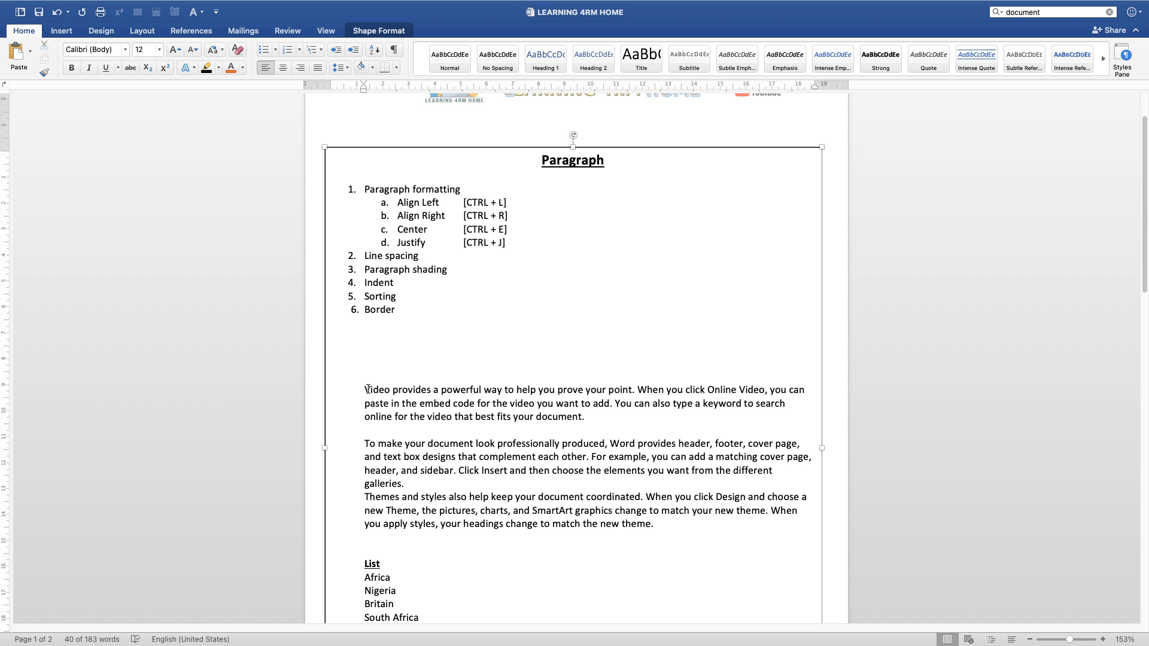
left_click(281, 69)
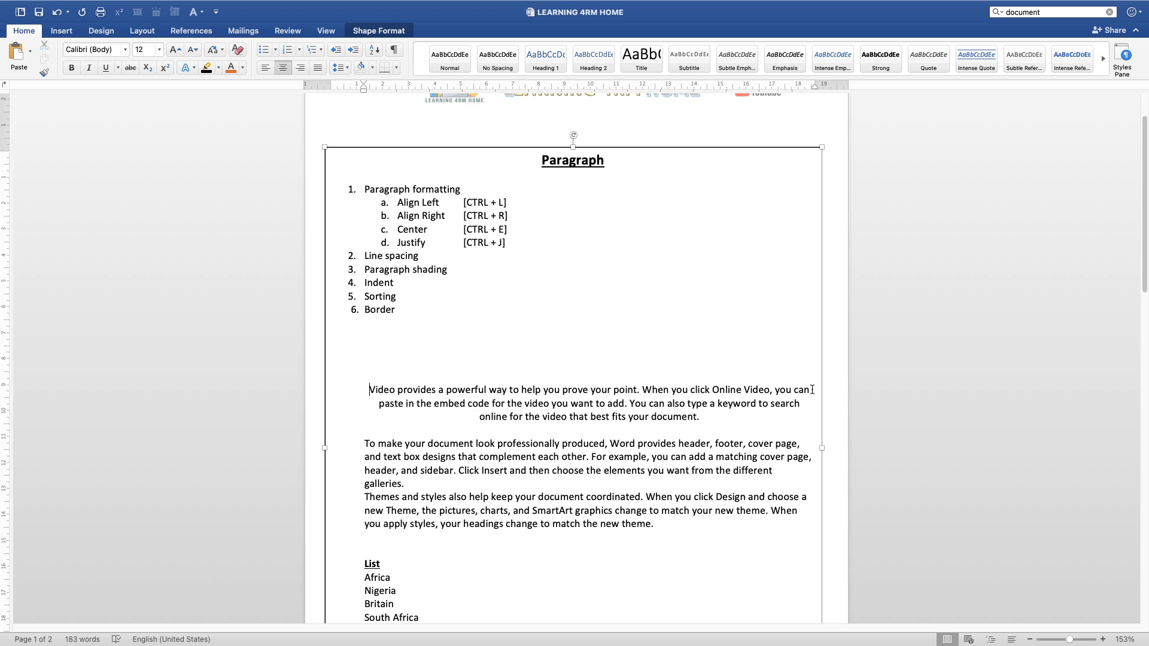
mouse_move(812, 389)
left_mouse_down()
mouse_move(805, 405)
mouse_move(812, 390)
left_mouse_up()
Step: Align the "Video provides" paragraph to the right
left_click(369, 387)
left_click(299, 68)
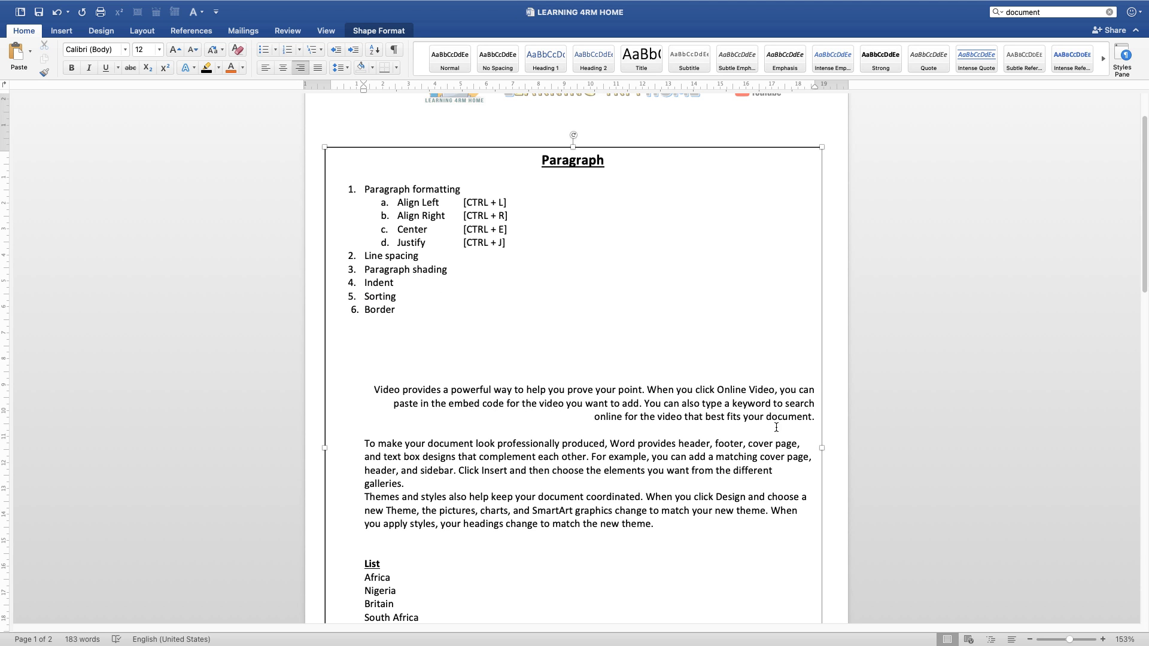
Step: Apply justified alignment to the "Video provides" paragraph so both of its edges line up
left_click(814, 392)
left_click_drag(814, 392, 815, 418)
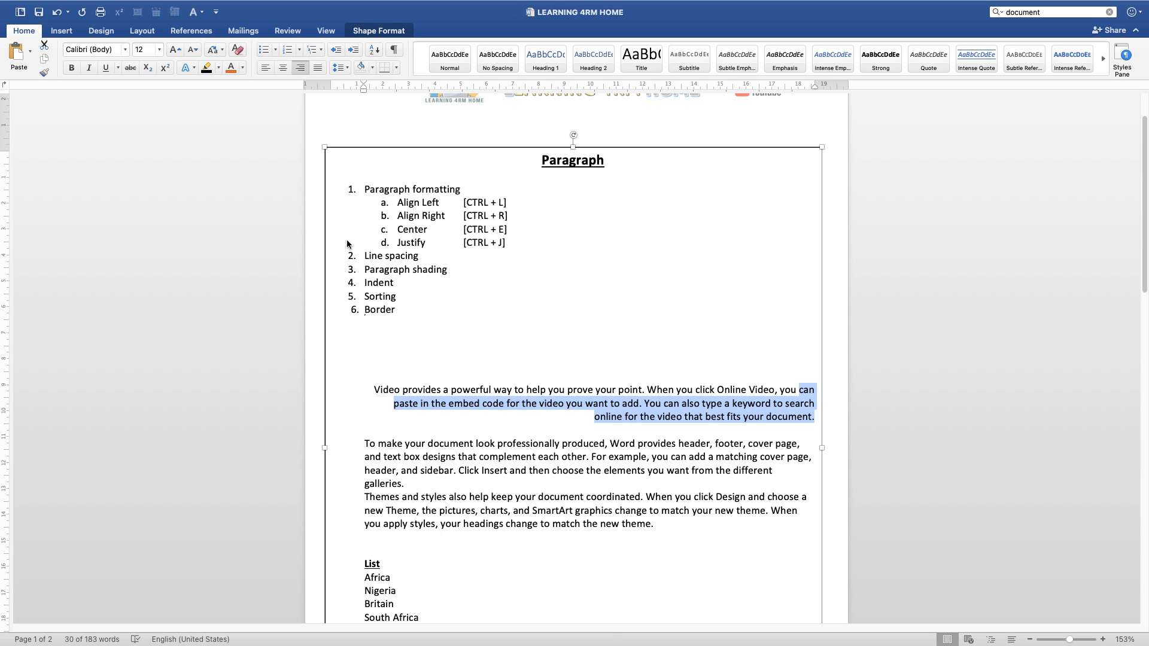
left_click(315, 70)
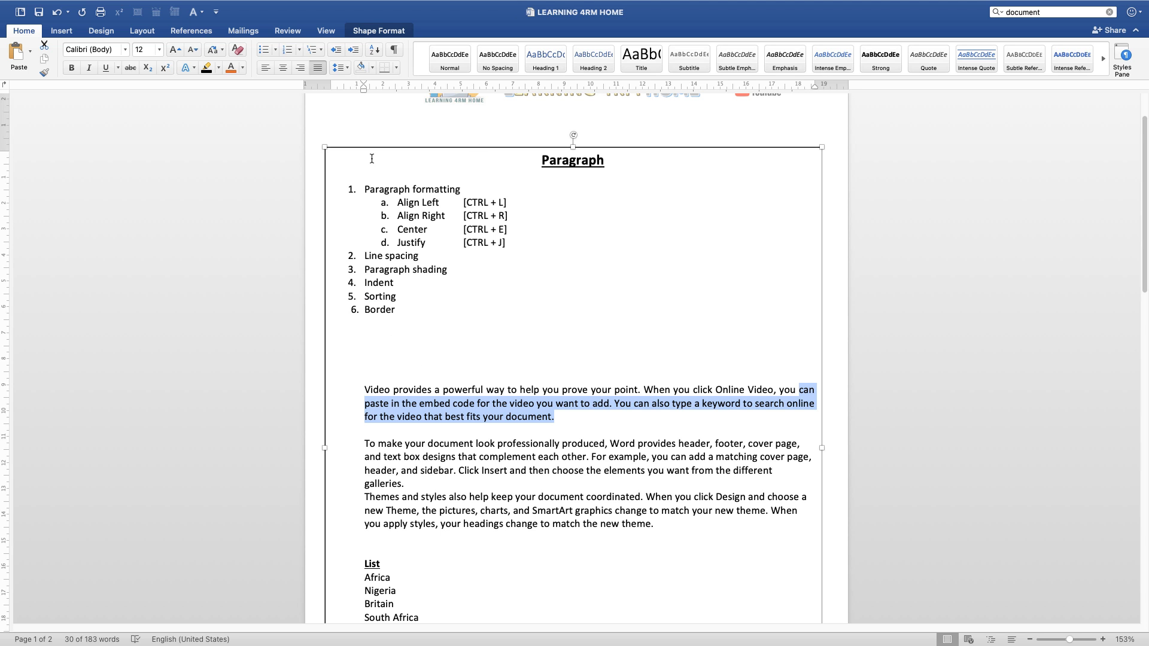
Step: Shift the left and right indents of the "Video provides" paragraph slightly to the left and left-align its text
left_click_drag(364, 89, 364, 90)
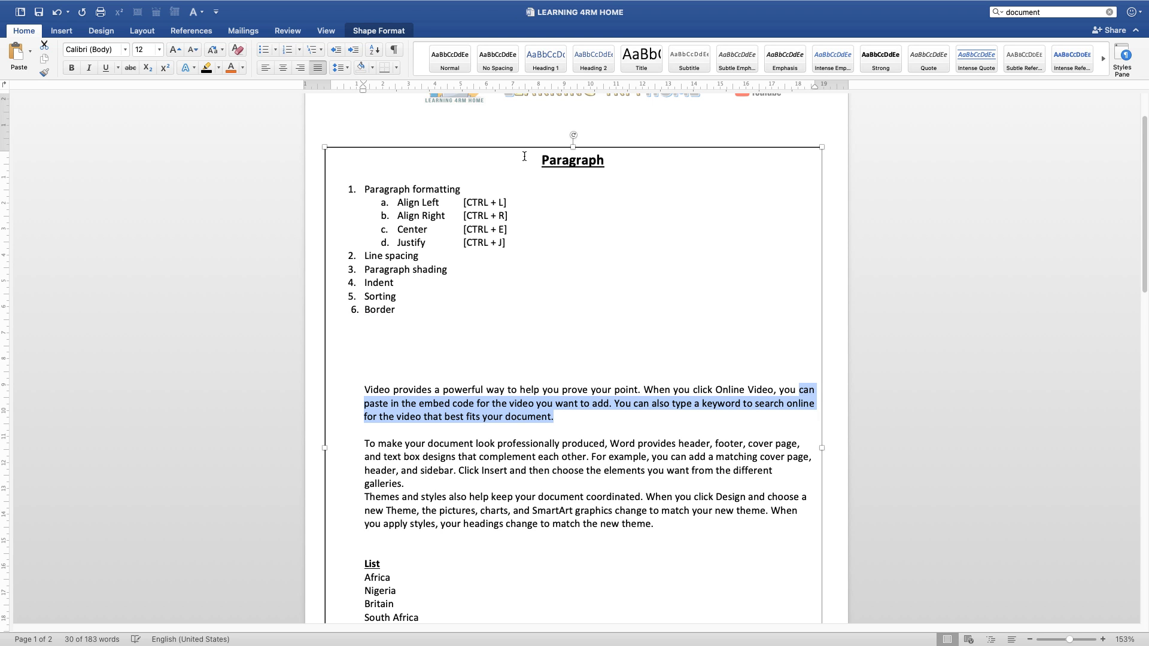
left_click_drag(813, 87, 811, 89)
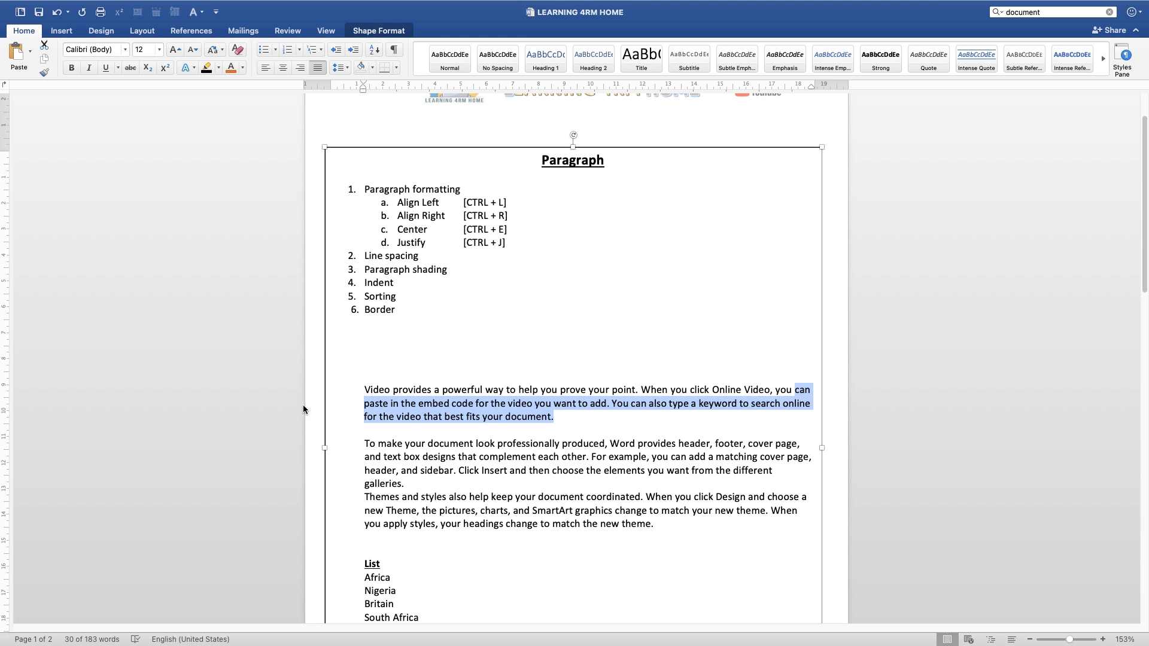
left_click(264, 67)
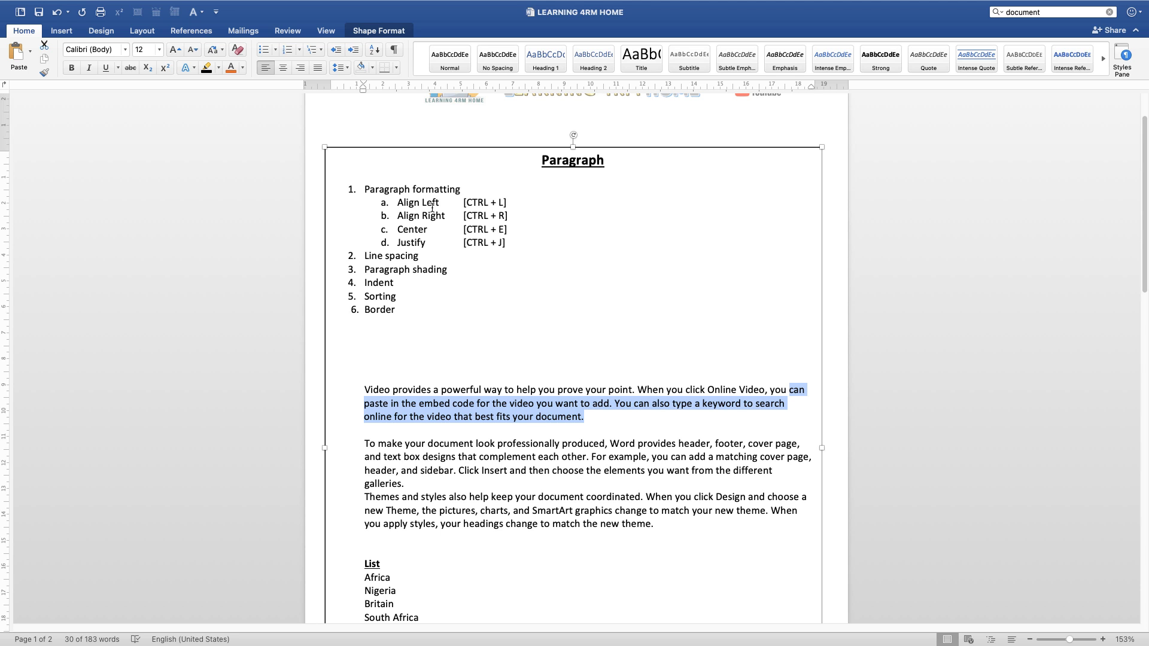
left_click(504, 216)
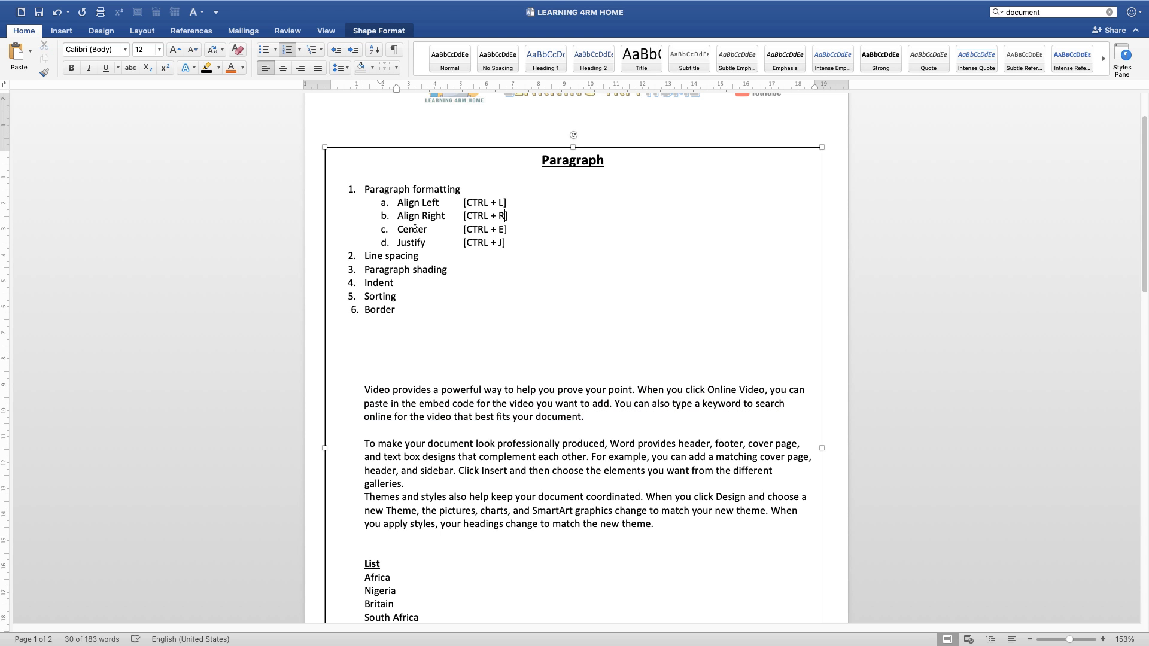
double_click(499, 242)
Step: Select the "Video provides" paragraph line by line and as a whole to demonstrate text selection
left_click(367, 389)
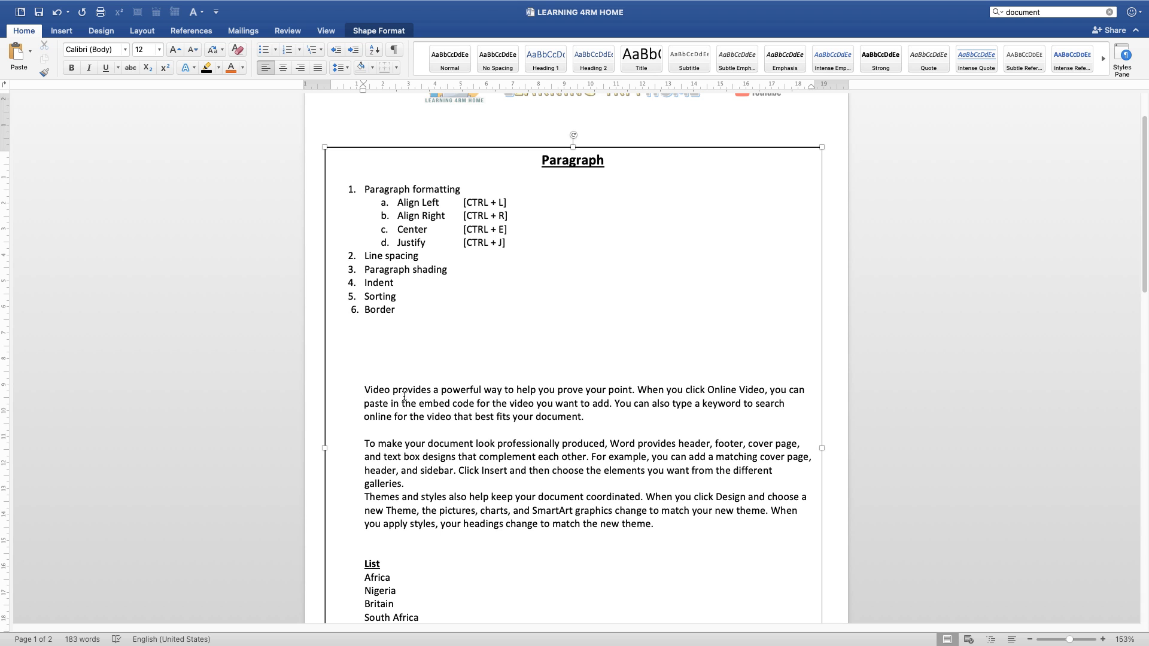
left_click(360, 390)
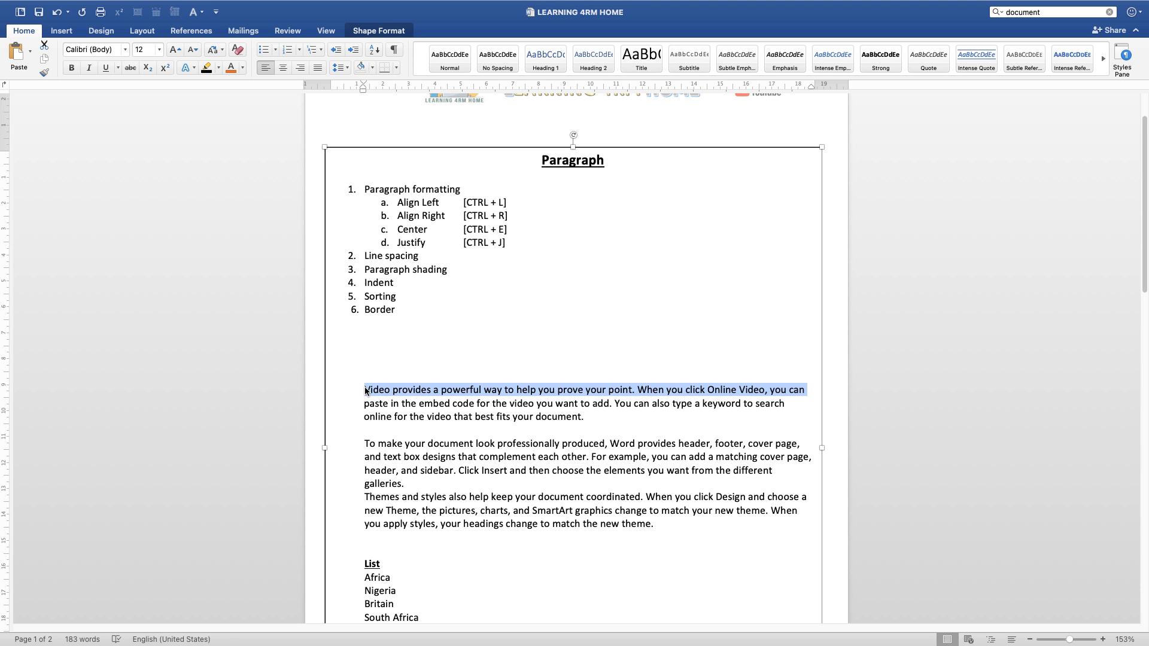
mouse_move(363, 405)
left_mouse_down()
mouse_move(589, 417)
mouse_move(778, 404)
mouse_move(367, 417)
left_mouse_up()
left_click_drag(447, 420, 569, 423)
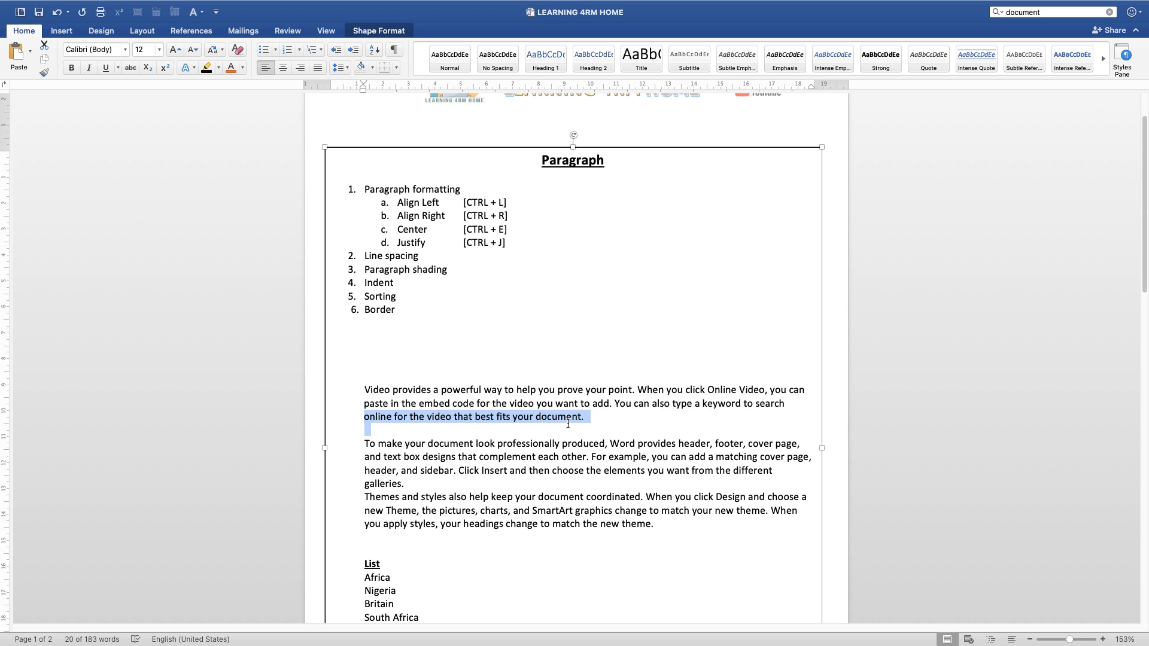
left_click(611, 419)
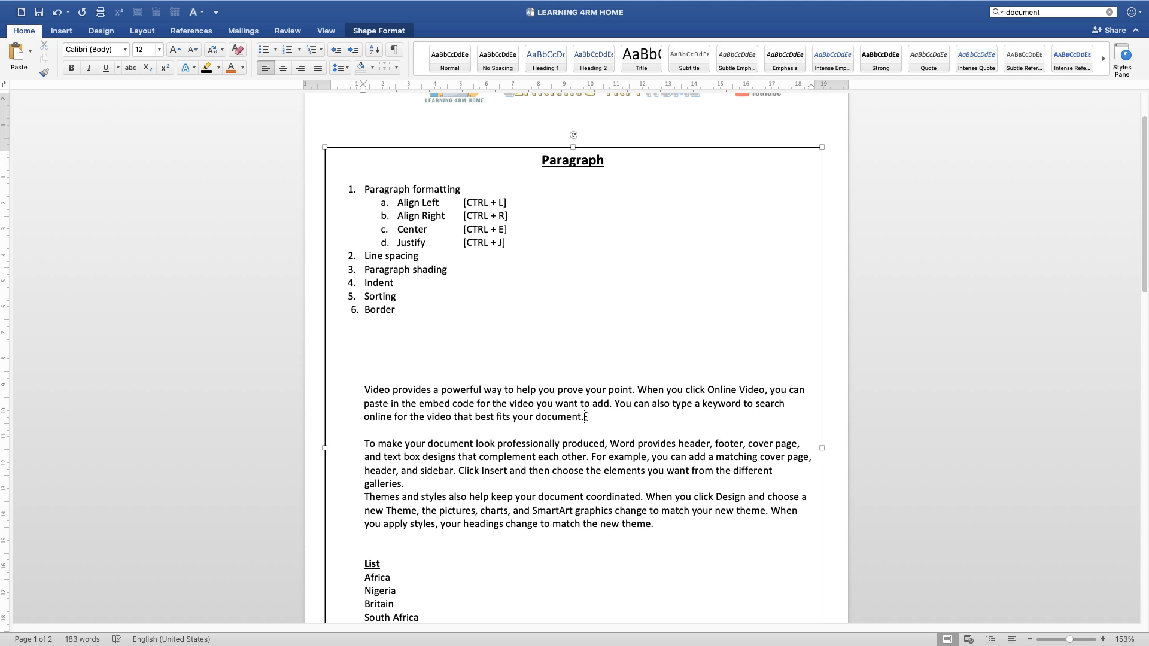
left_click_drag(580, 416, 374, 388)
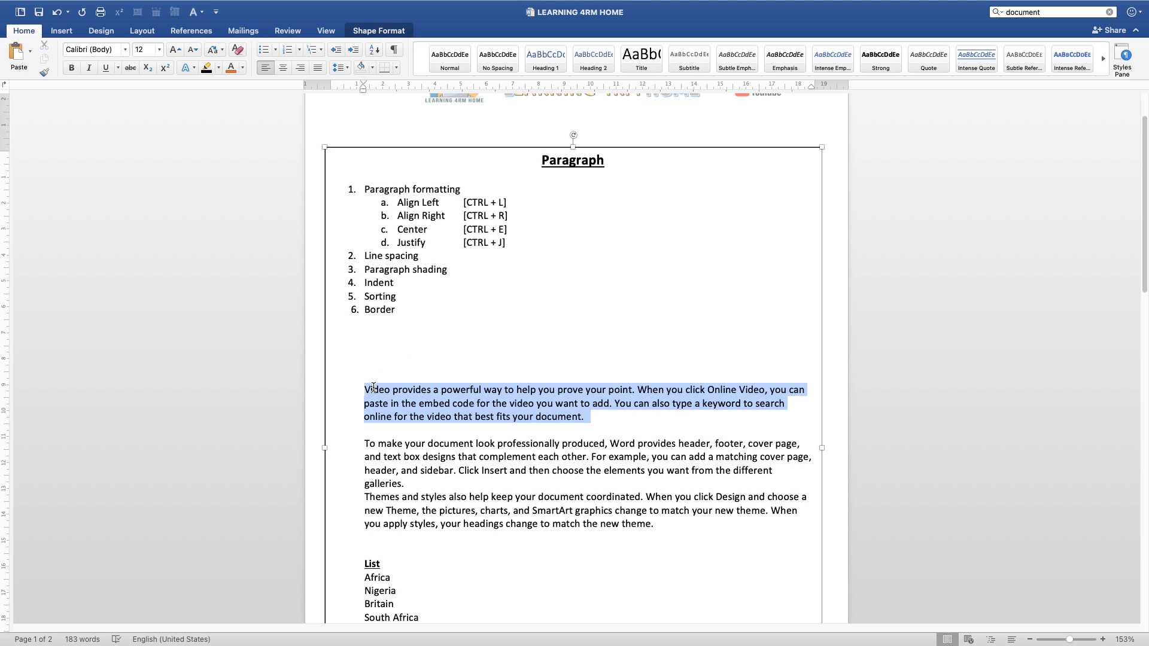
left_click(526, 438)
triple_click(495, 406)
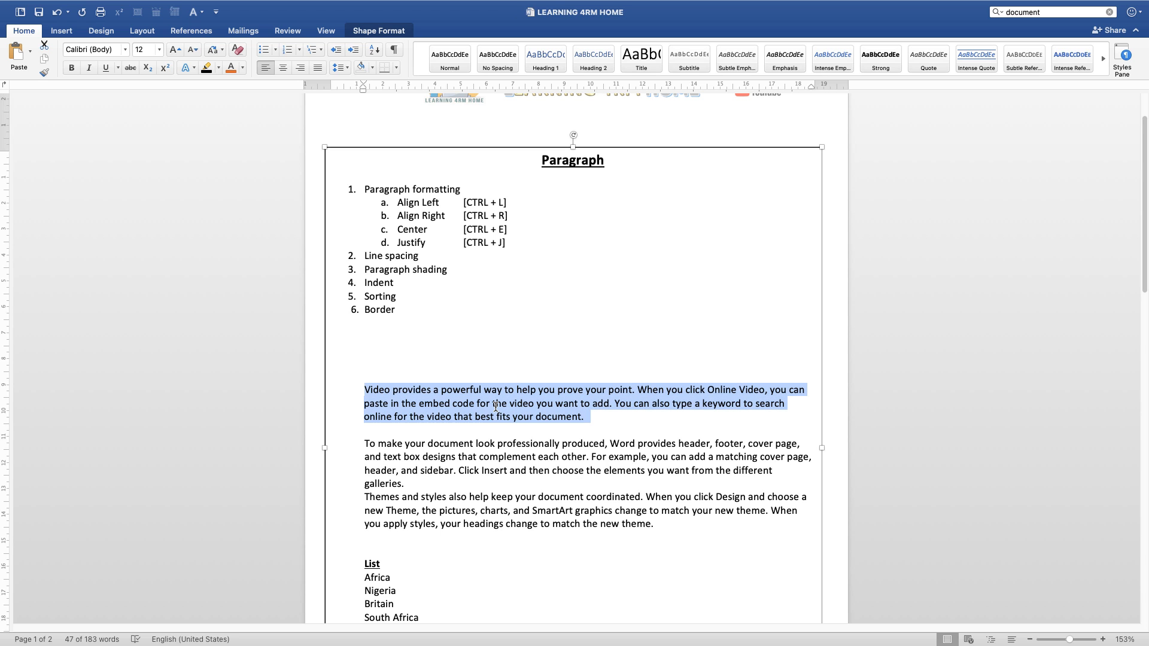
left_click(495, 406)
Step: Try line spacing of 1.15 and 2.0 on the "Video provides" paragraph
left_click(365, 386)
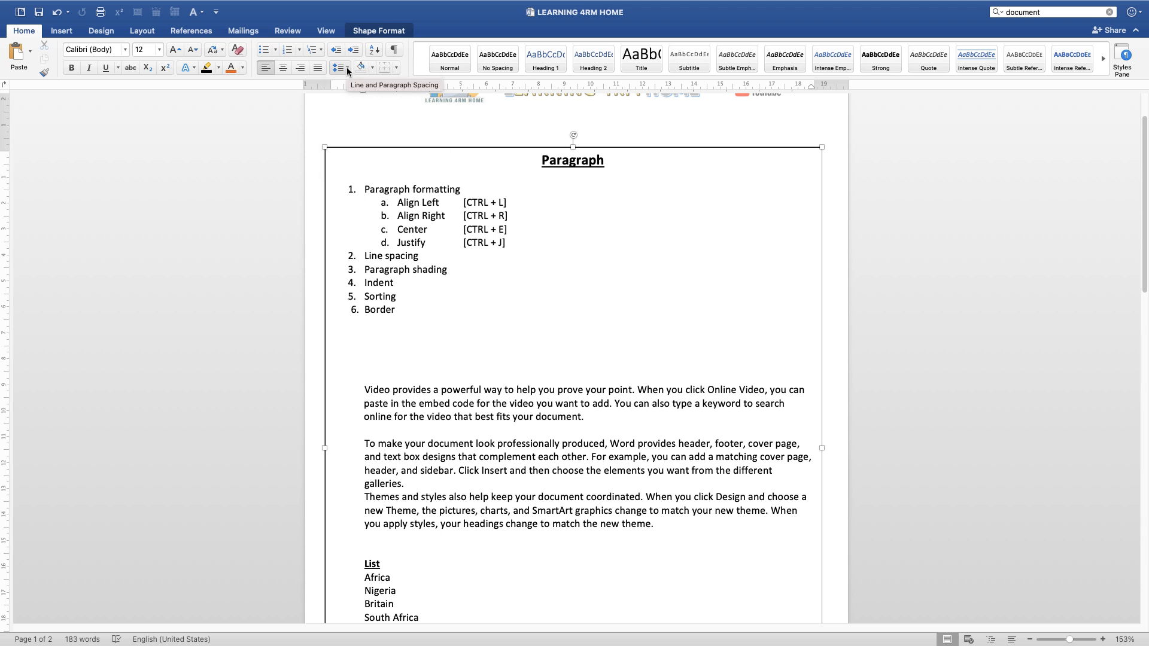
left_click(346, 67)
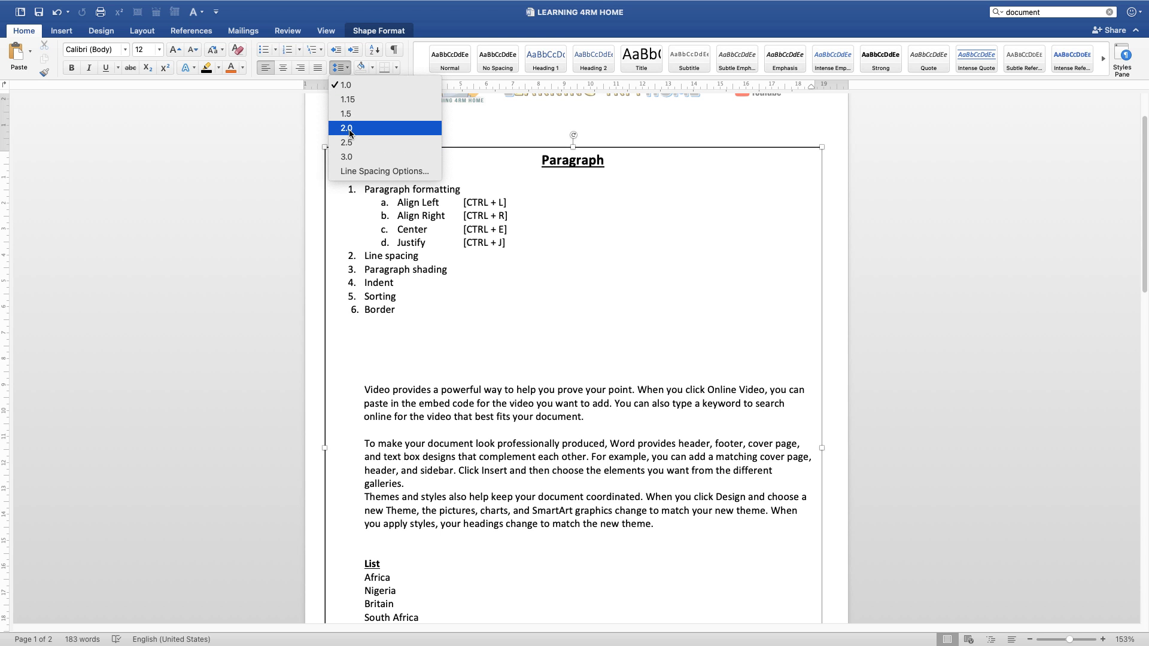
left_click(346, 100)
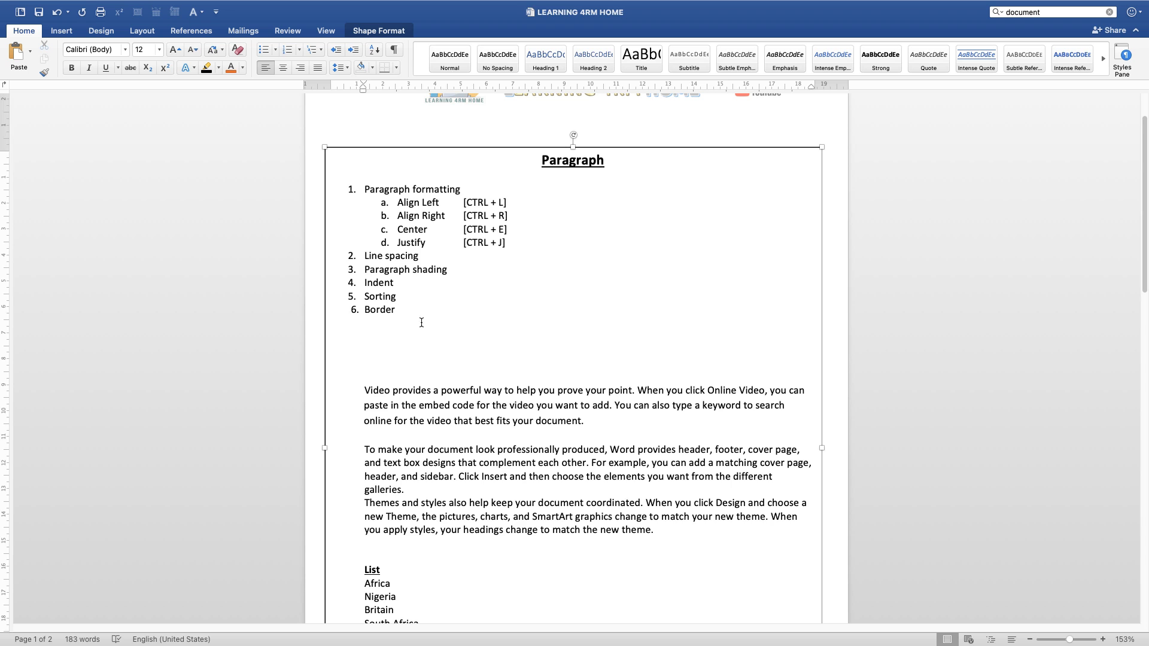
left_click(346, 68)
left_click(343, 119)
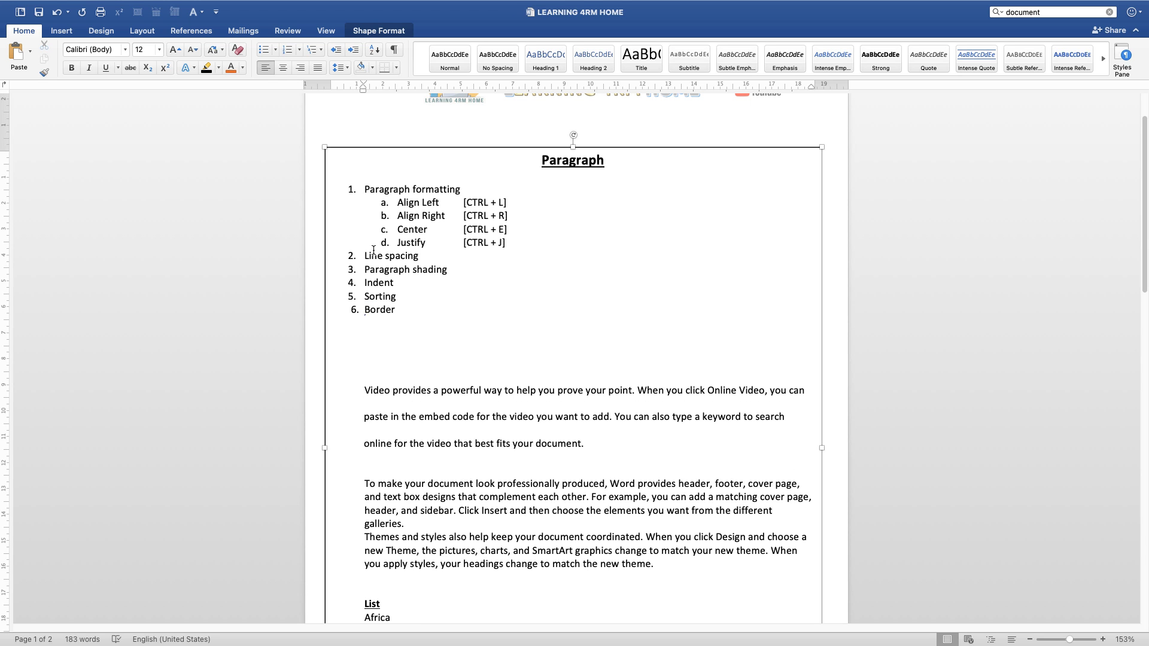
Step: Set the line spacing of the "Video provides" paragraph to 1.0 and select the "Paragraph shading" list item
left_click(333, 67)
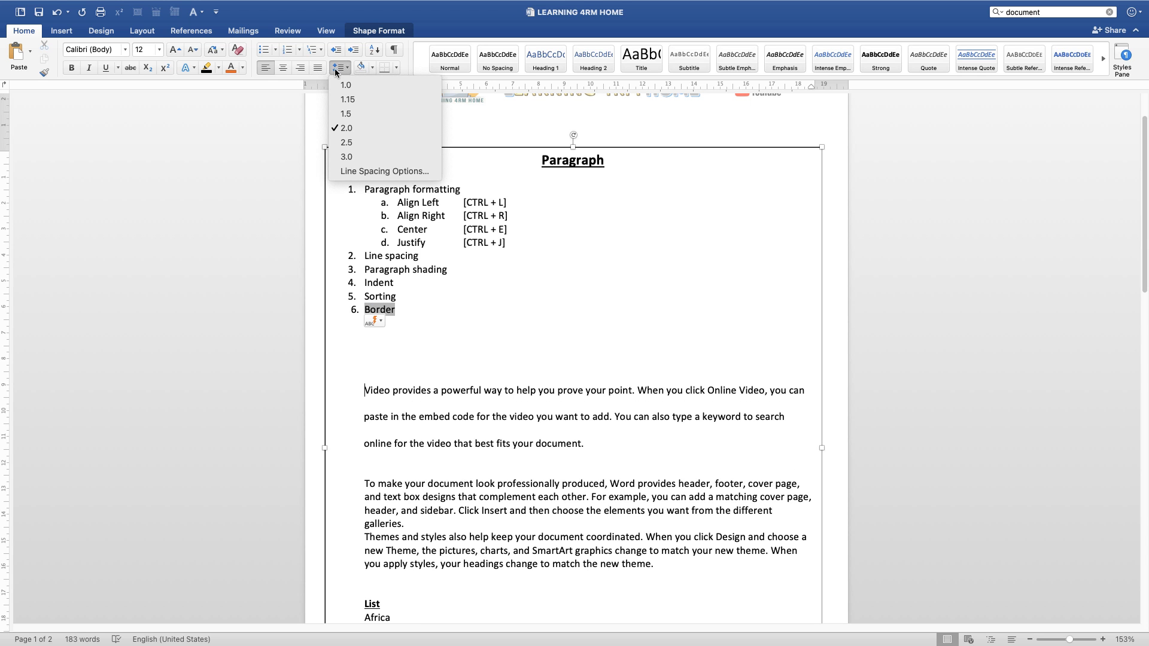
left_click(341, 85)
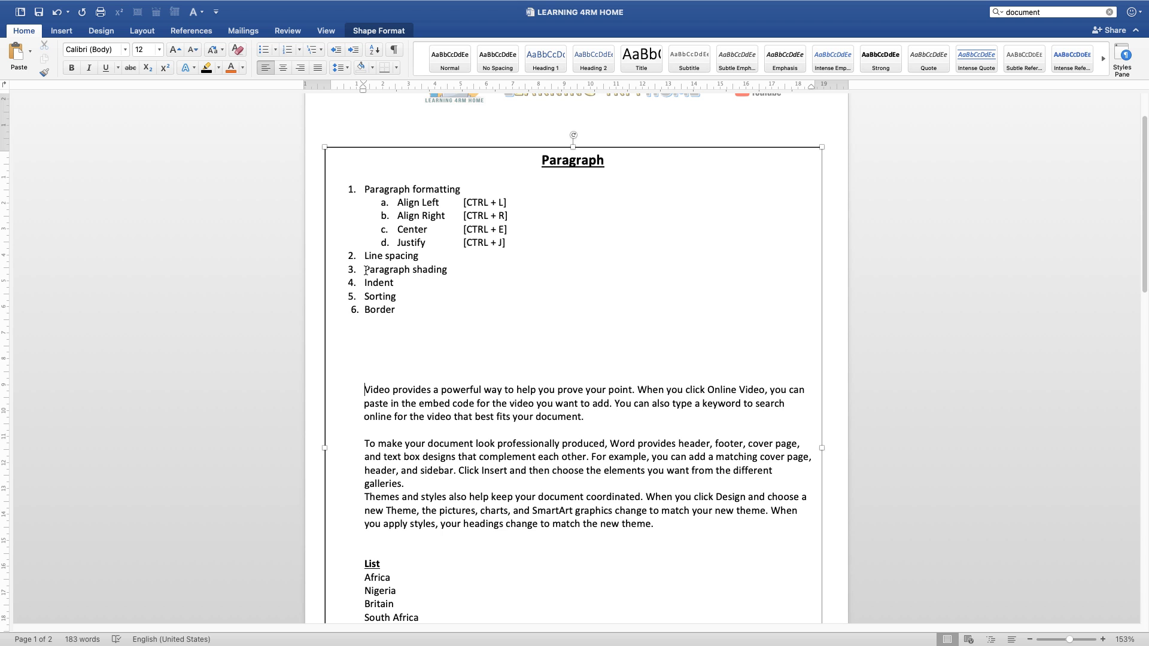
left_click_drag(362, 269, 454, 270)
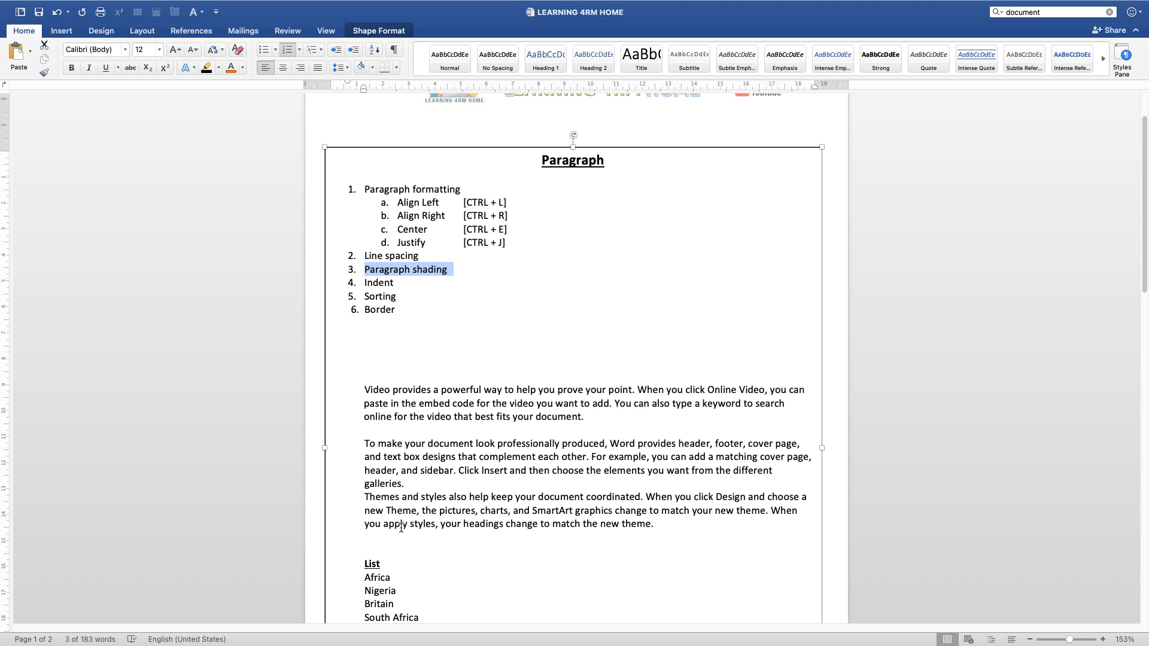
Step: Insert a blank line before the "Themes and styles" paragraph and shade the "To make your document" paragraph in theme gold
left_click(408, 487)
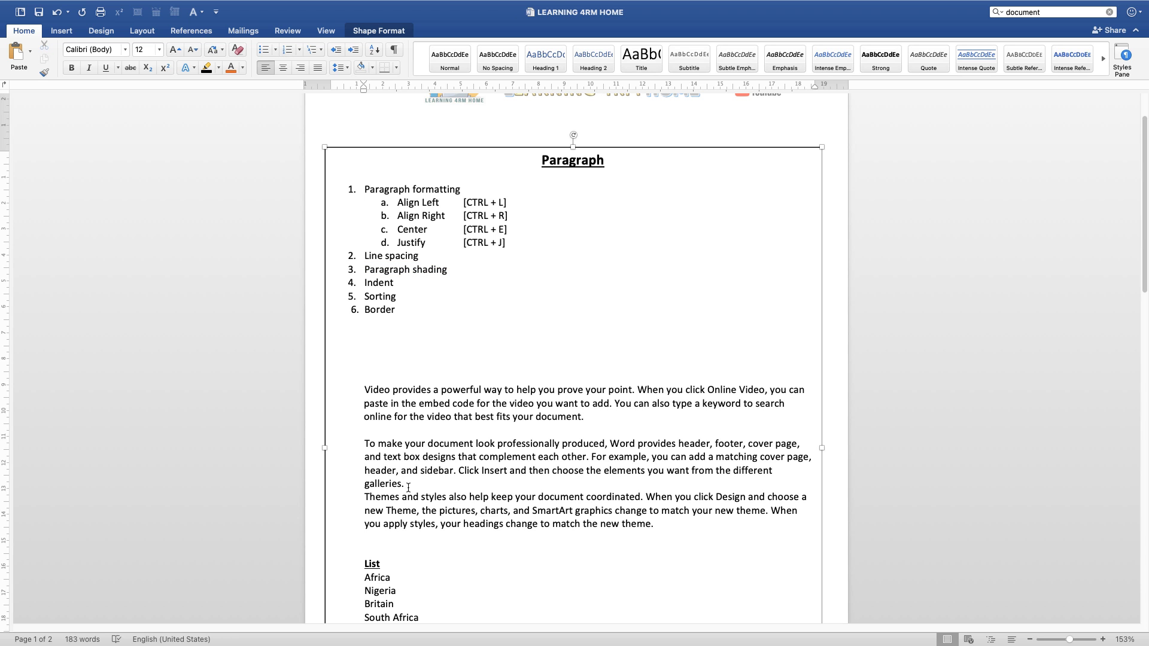
key("Return")
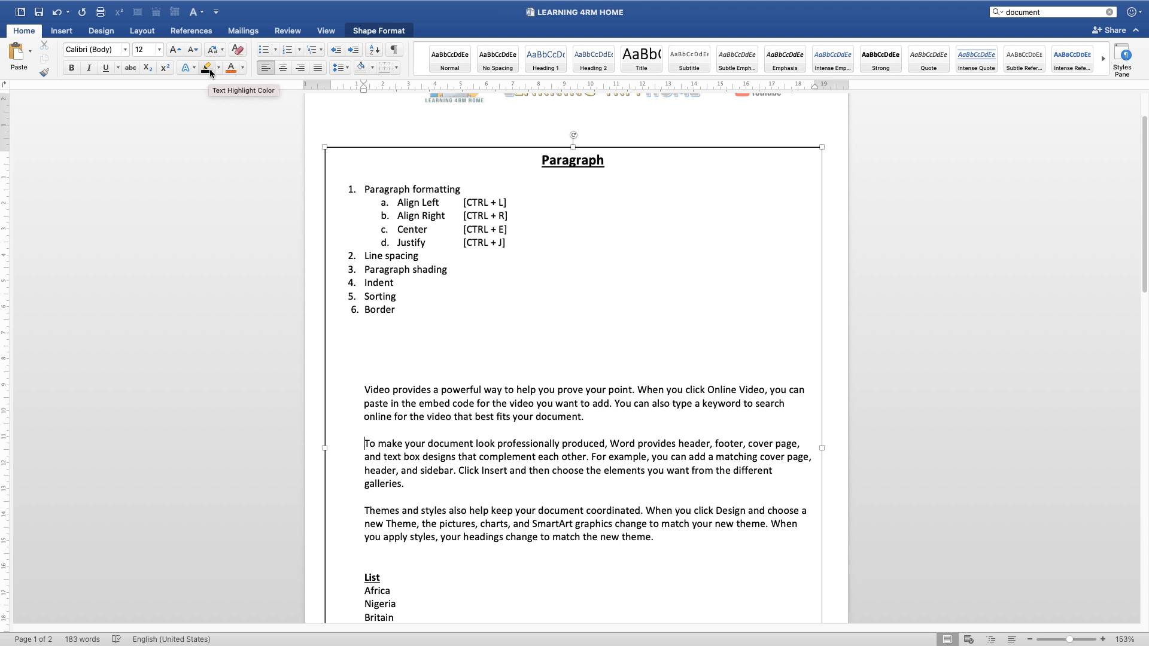
left_click(371, 69)
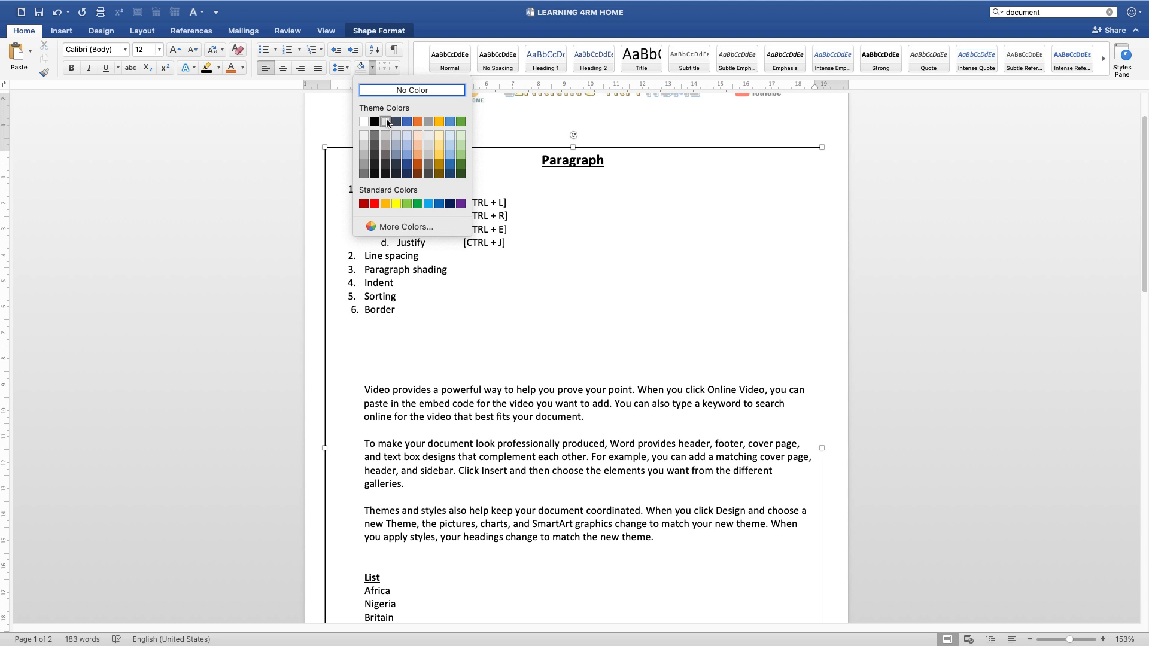
left_click(439, 121)
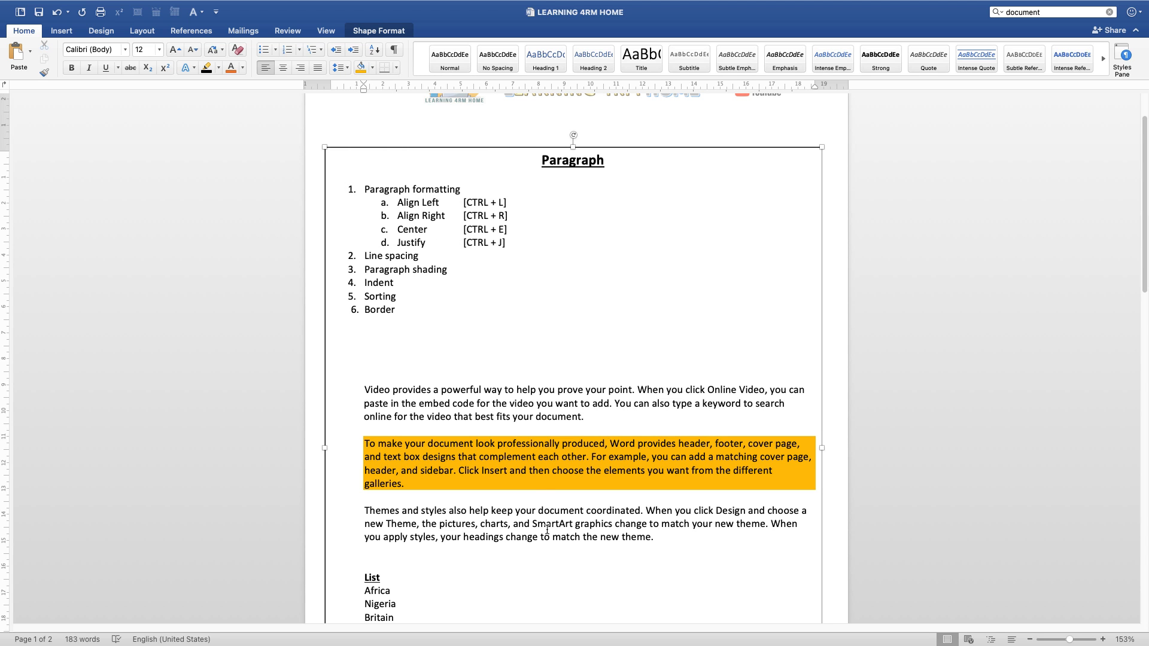
Step: Apply a lighter theme blue paragraph shading to the "Themes and styles" paragraph
left_click(480, 534)
left_click(370, 68)
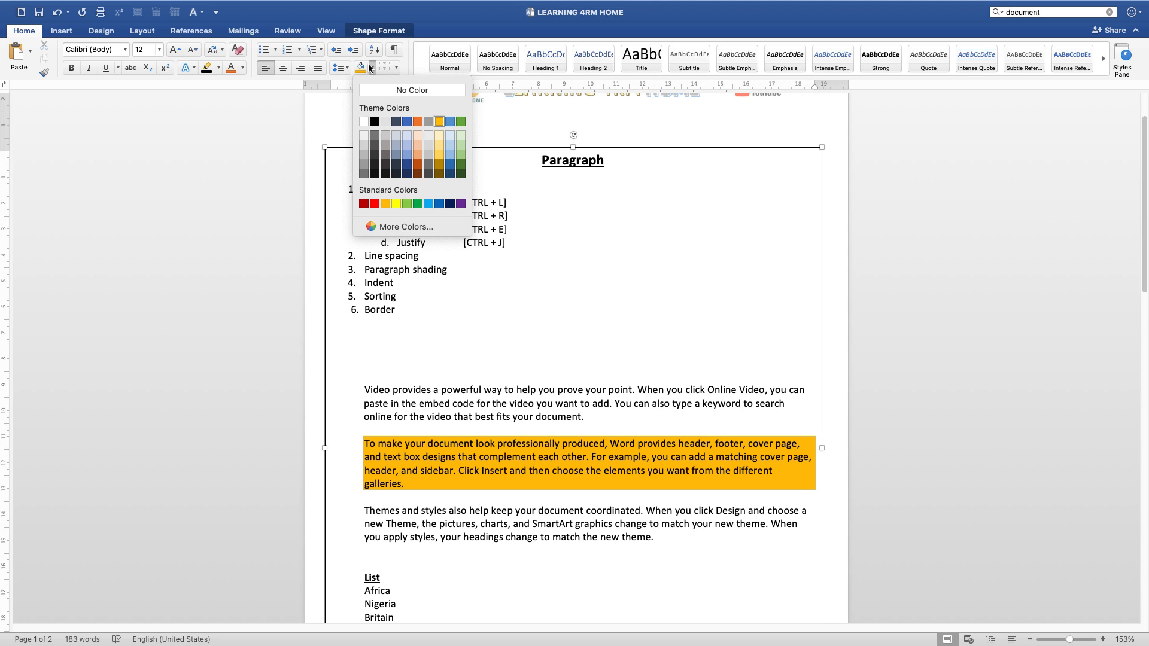
left_click(409, 164)
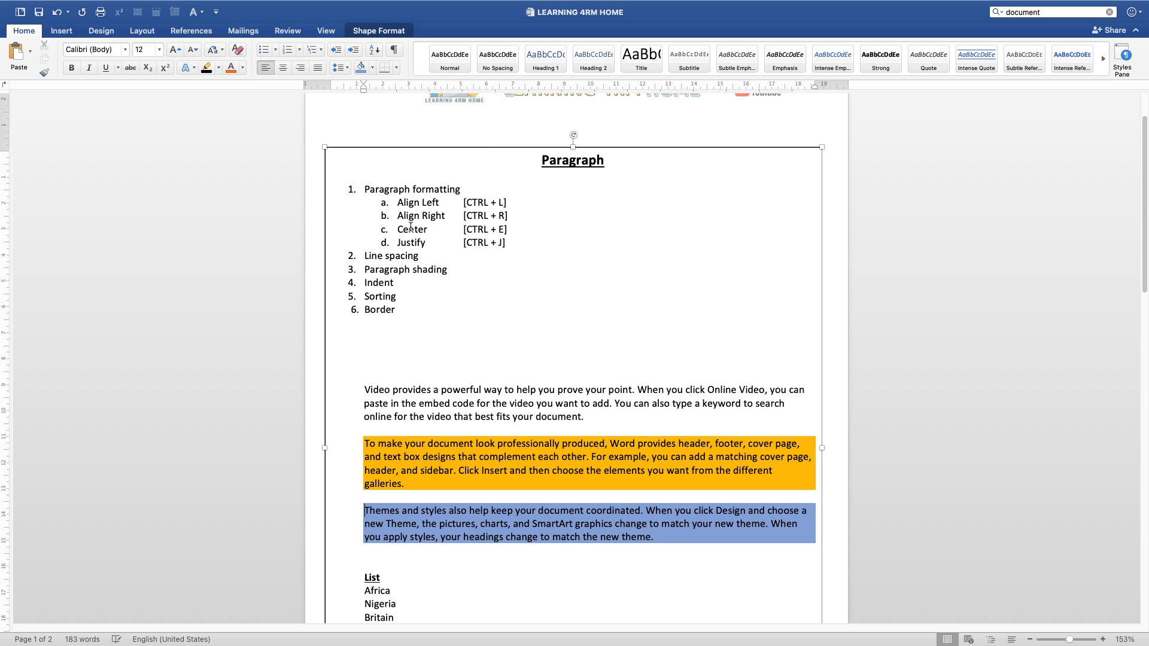
Step: Apply light gray paragraph shading to the "Video provides" paragraph
left_click(368, 390)
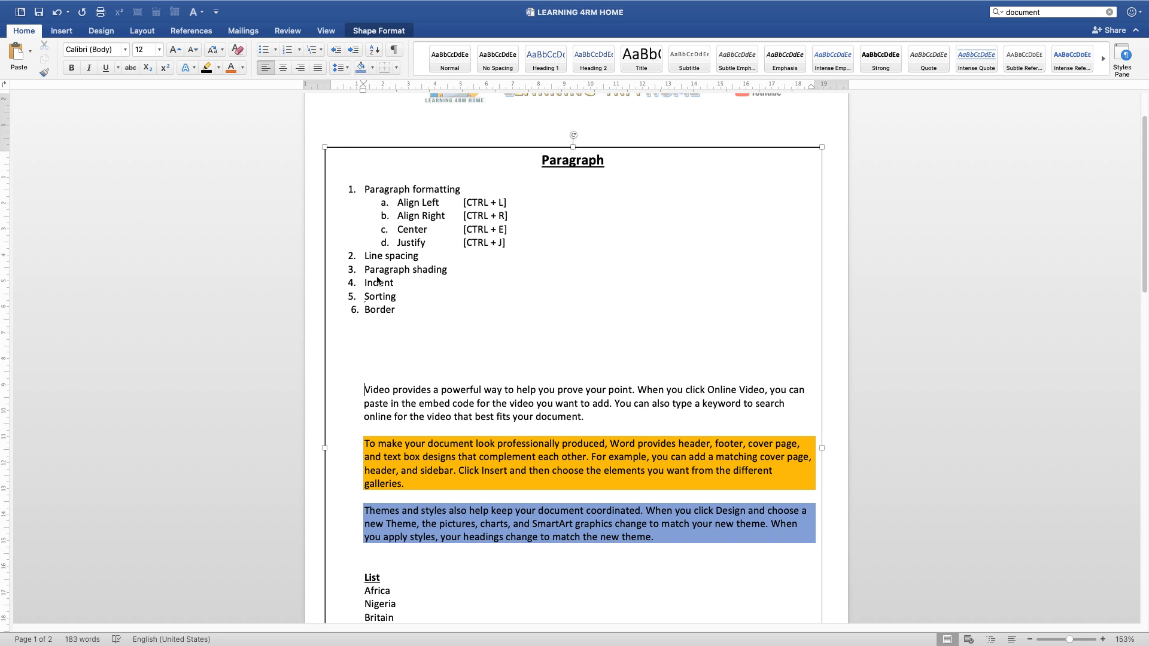
left_click(371, 68)
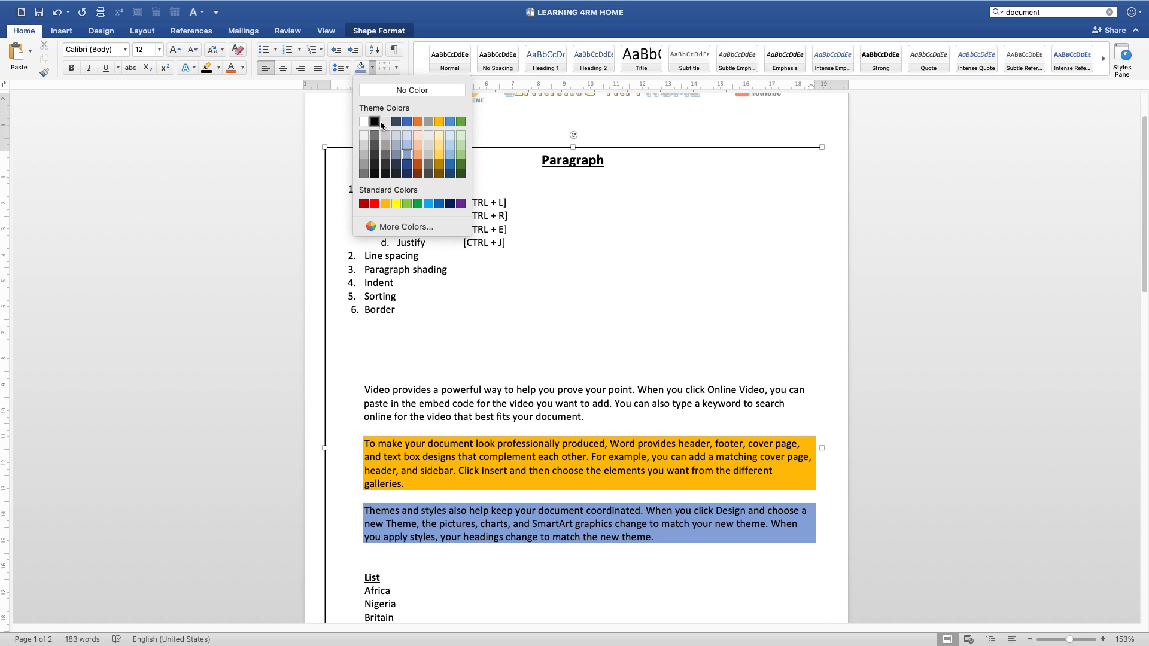
left_click(386, 135)
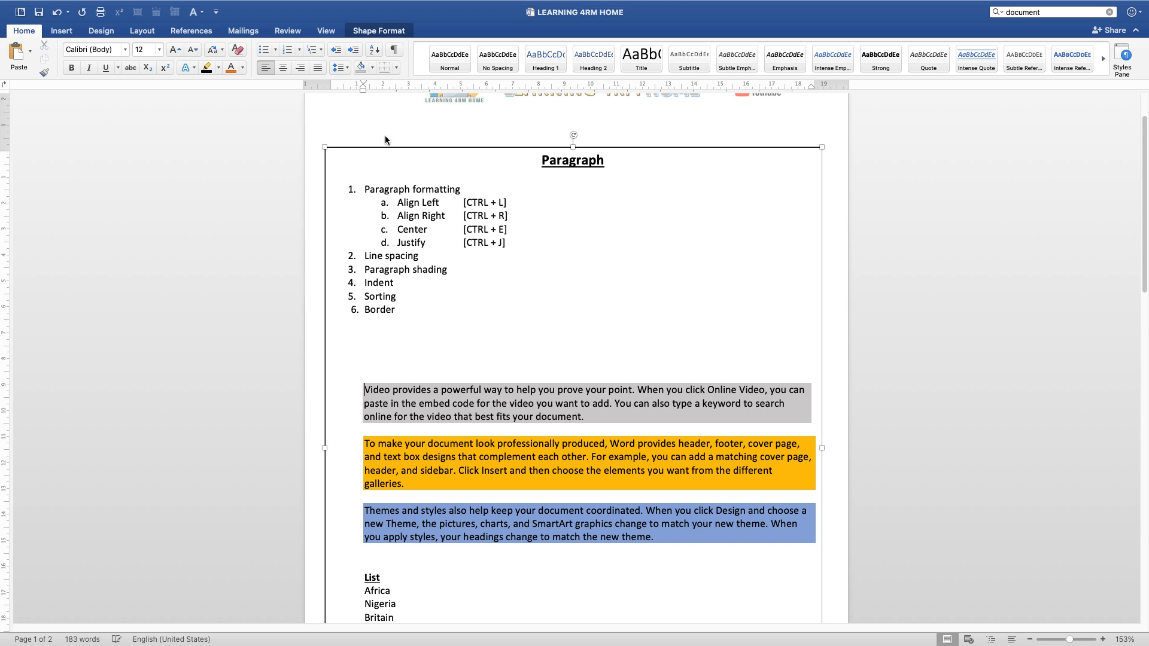
left_click(565, 594)
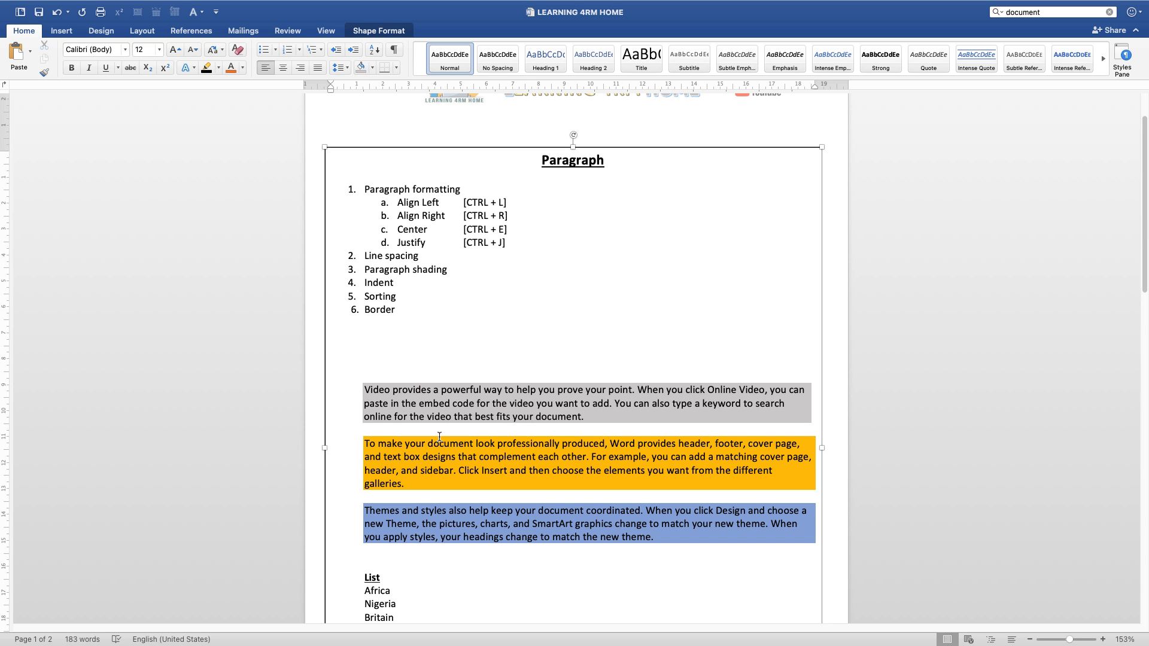
Step: Set the font color of the whole "Video provides" paragraph to black
left_click(364, 389)
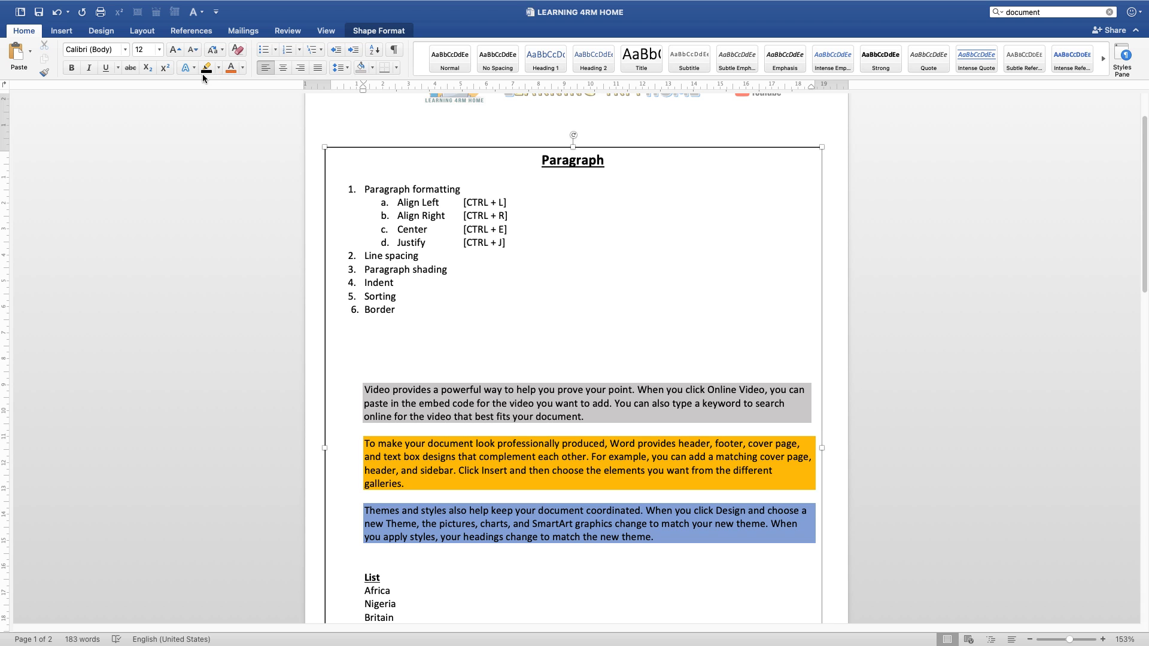
left_click(243, 68)
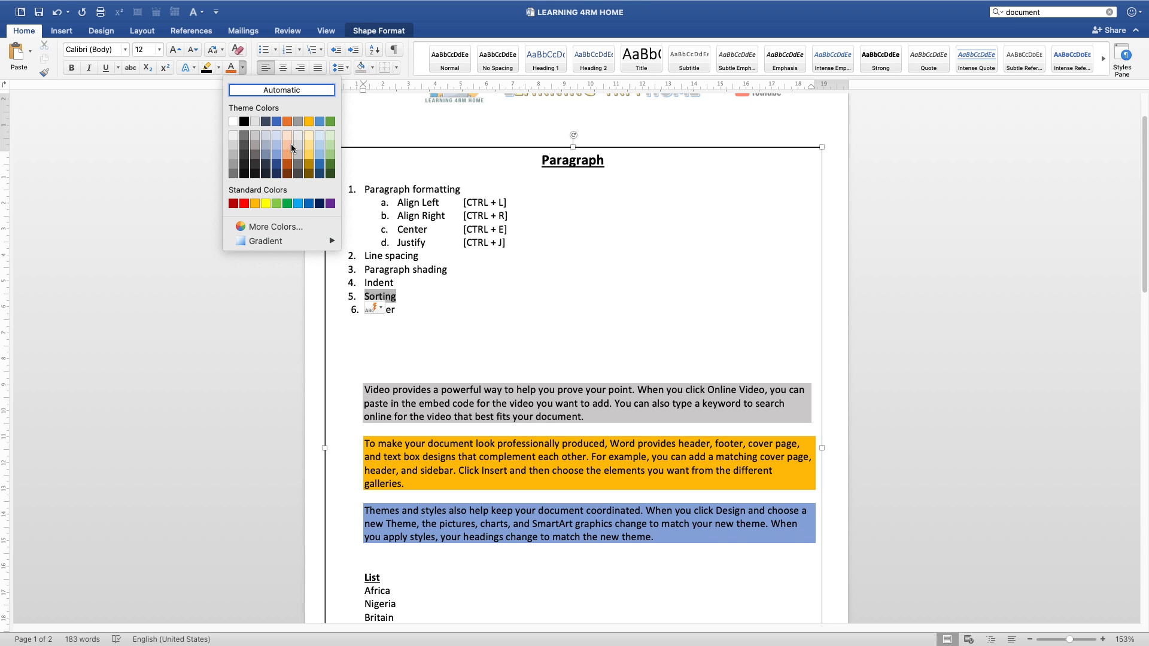
left_click(244, 121)
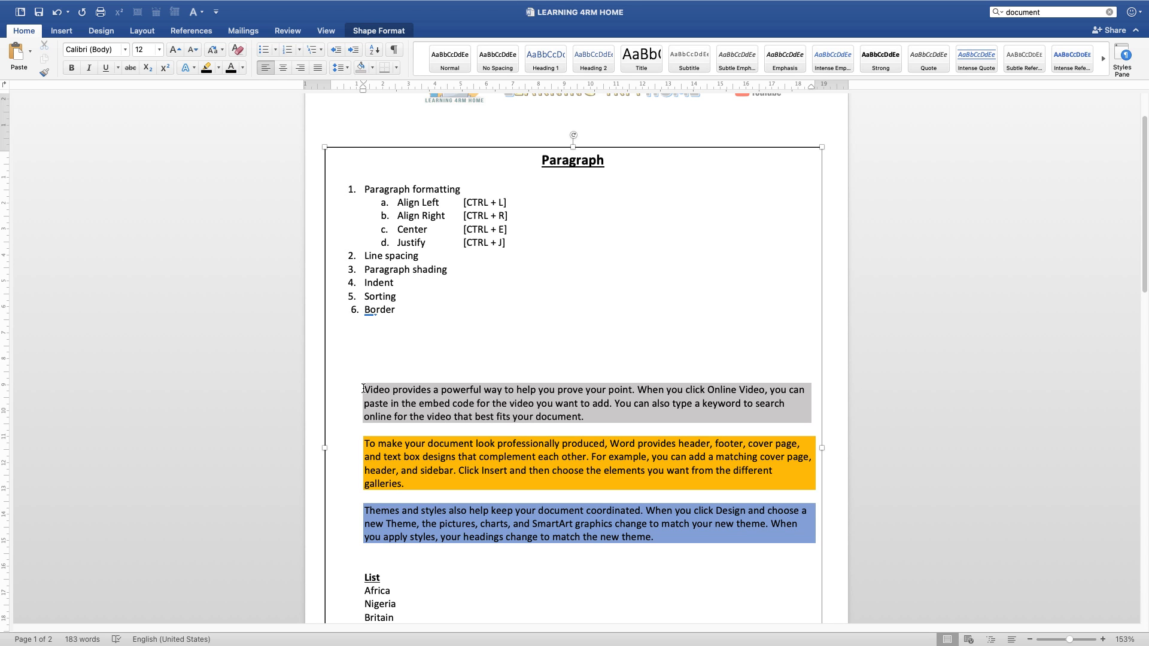
mouse_move(365, 389)
left_mouse_down()
mouse_move(535, 416)
mouse_move(368, 429)
left_mouse_up()
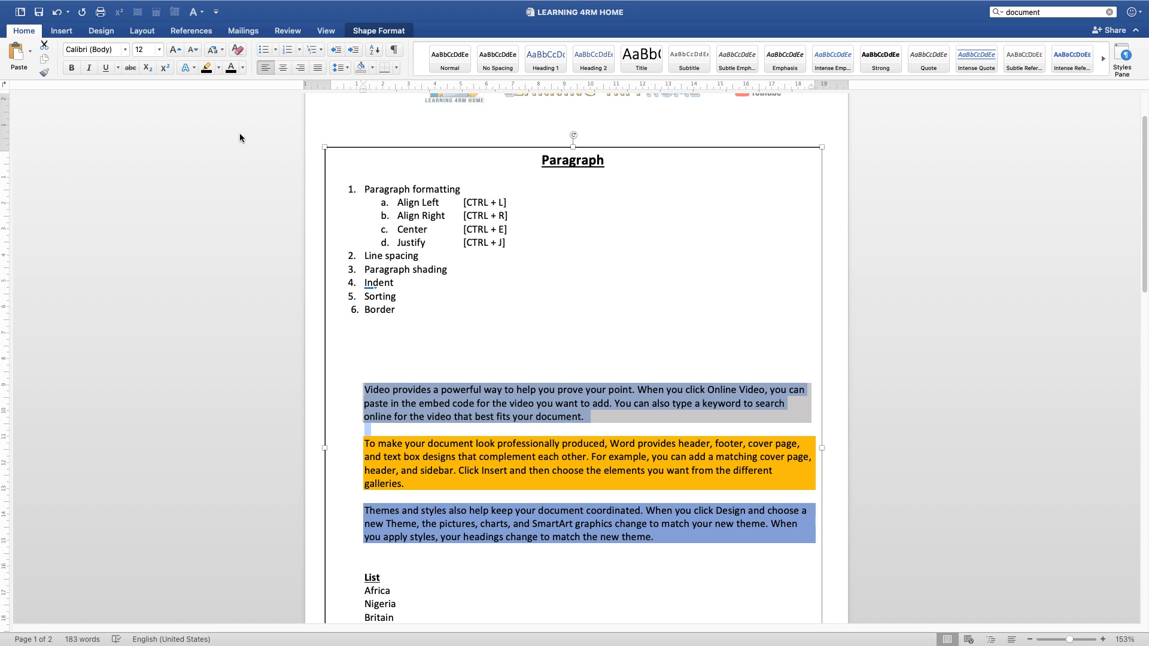
left_click(242, 70)
left_click(232, 70)
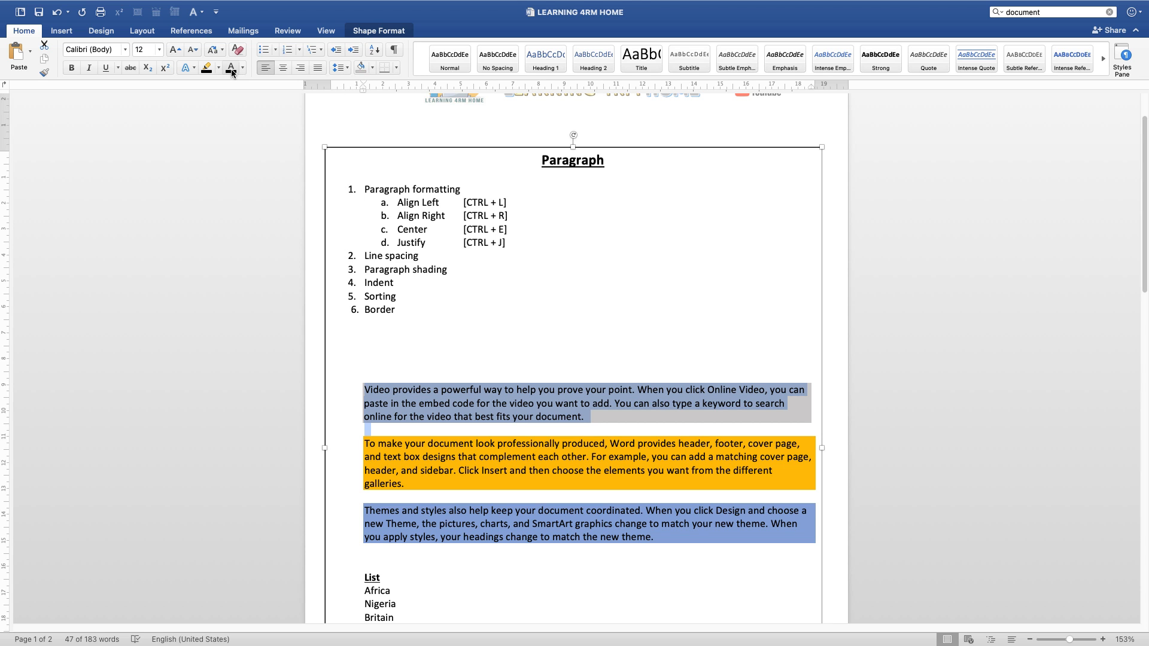
left_click(486, 473)
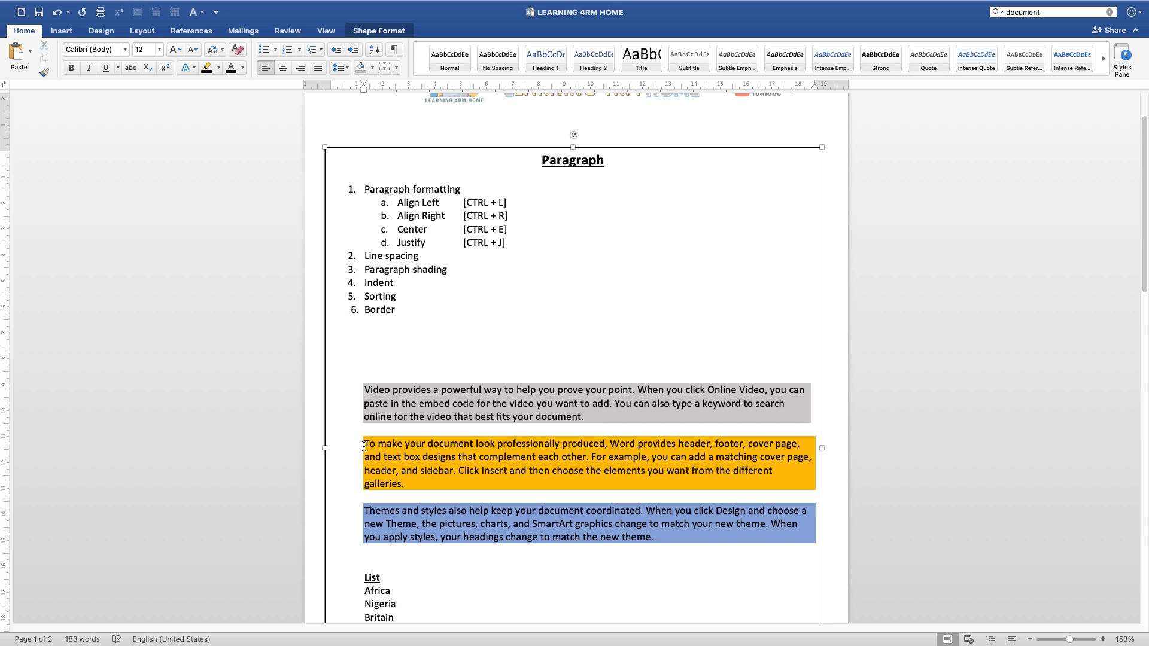
Step: Set the font color of the whole "Themes and styles" paragraph to standard red
left_click(364, 510)
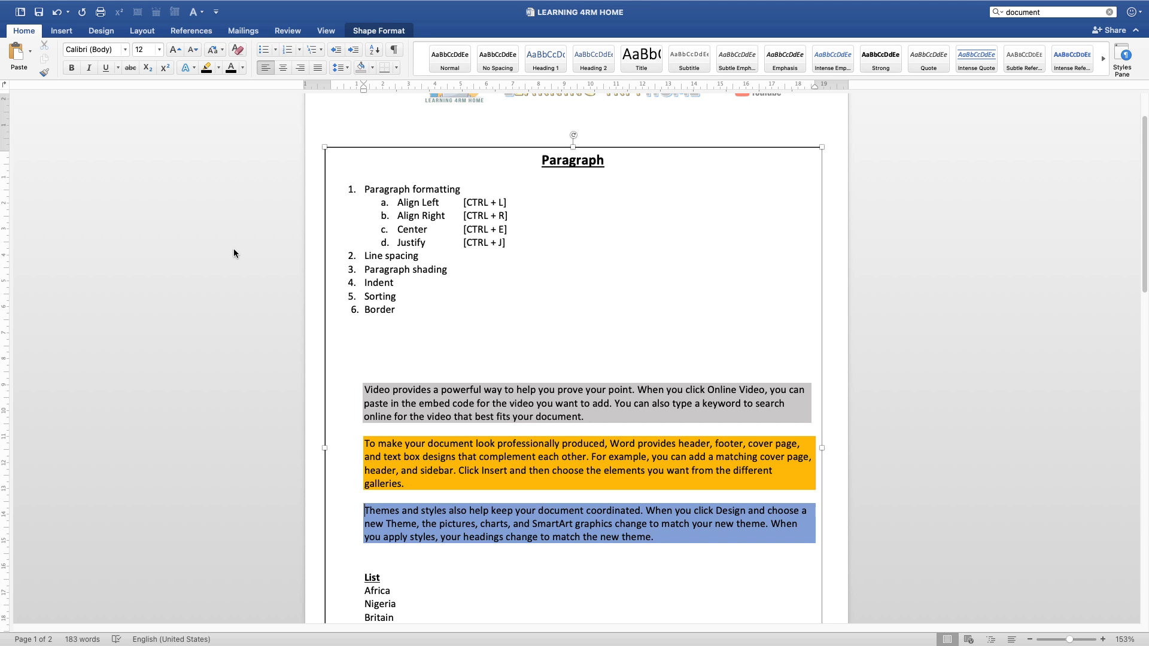
left_click(242, 69)
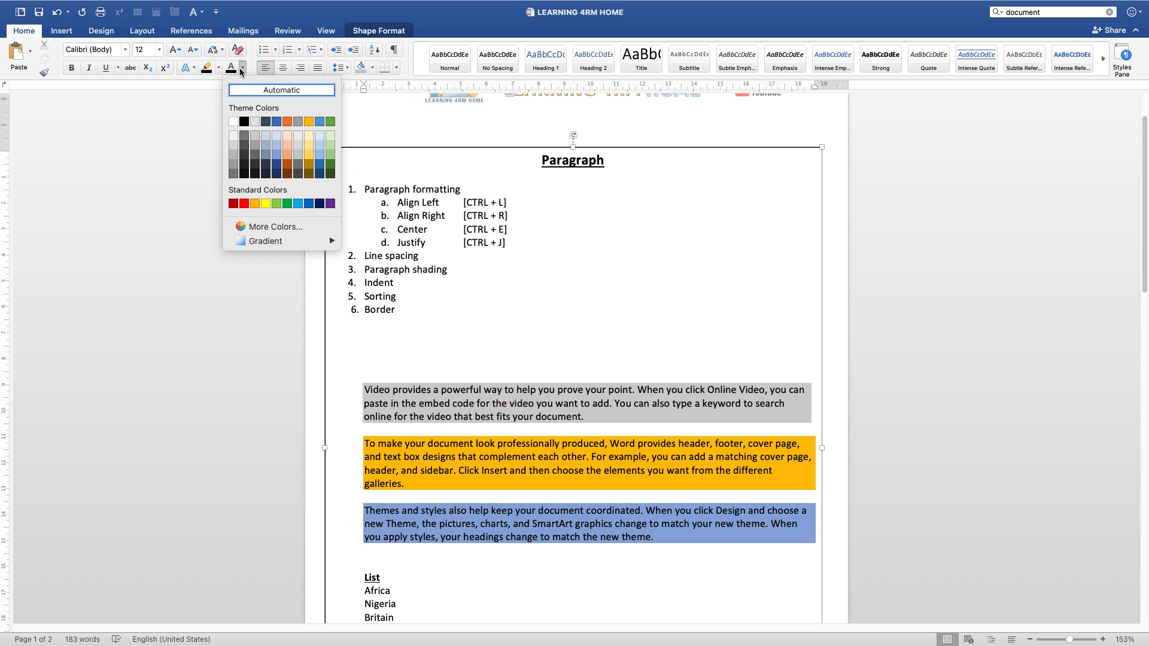
left_click(242, 205)
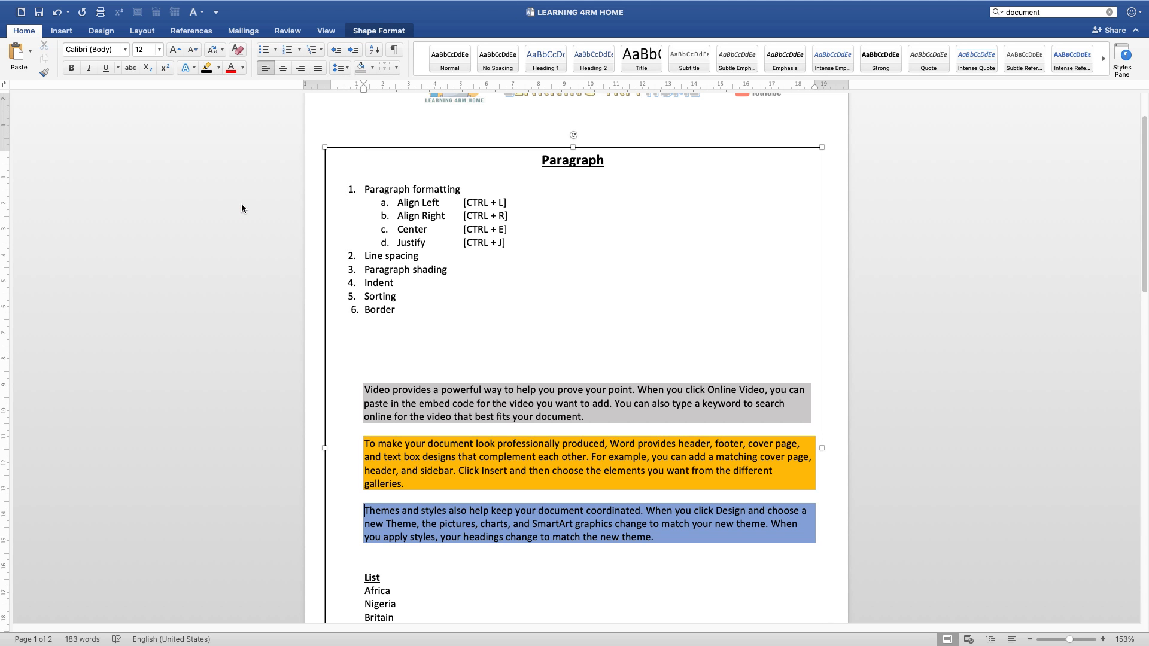
left_click(242, 69)
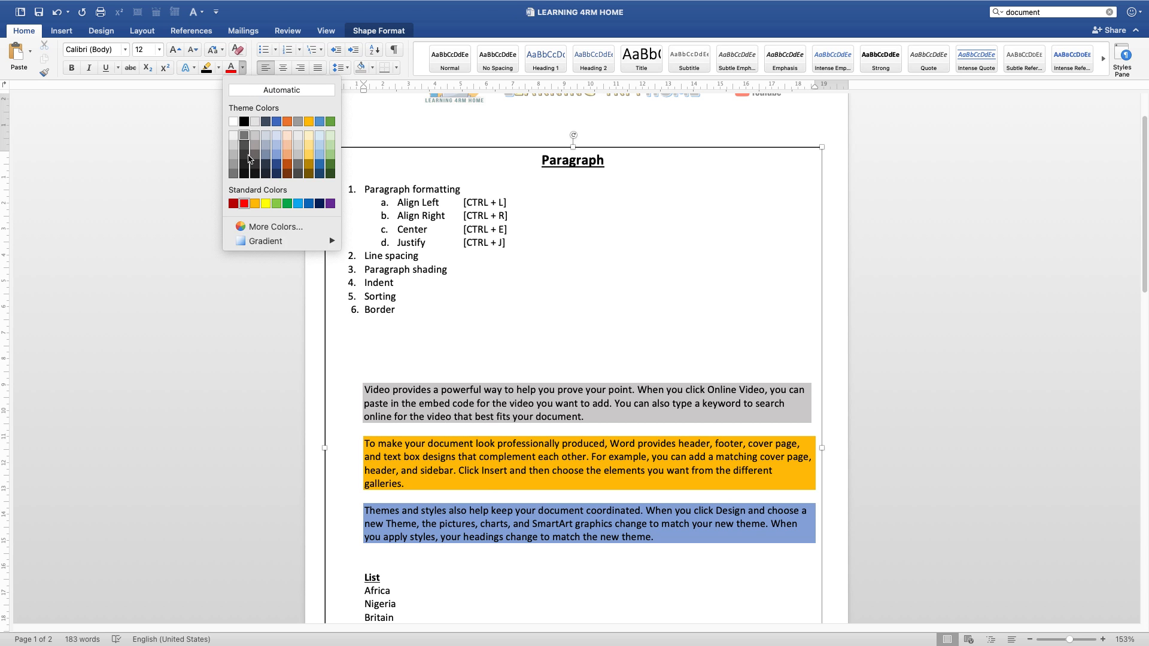
left_click(238, 209)
left_click_drag(365, 510, 658, 537)
left_click(235, 70)
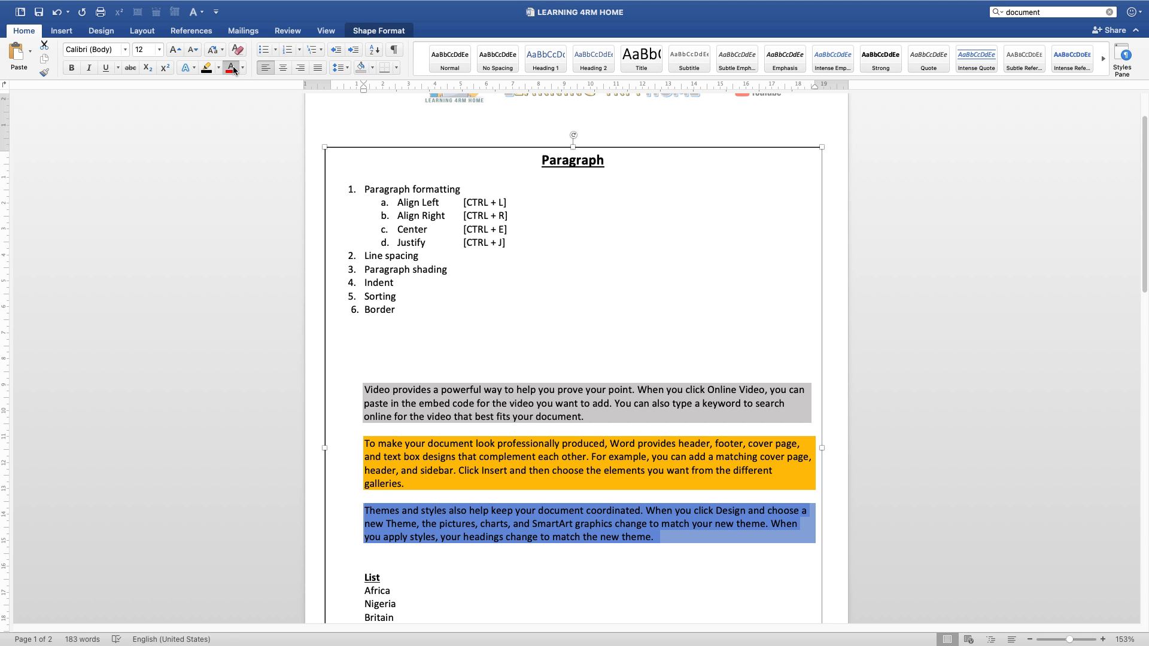
left_click(612, 572)
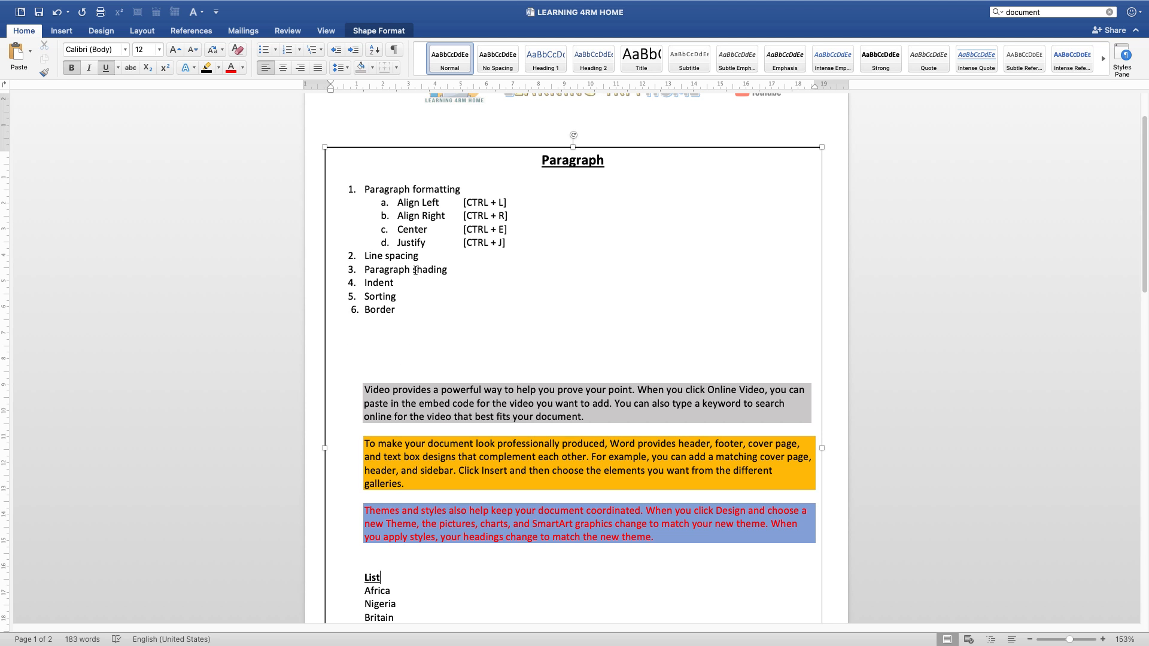
Step: Select the "Indent" topic, then highlight the list entries from "Africa" to "Hospital"
double_click(382, 284)
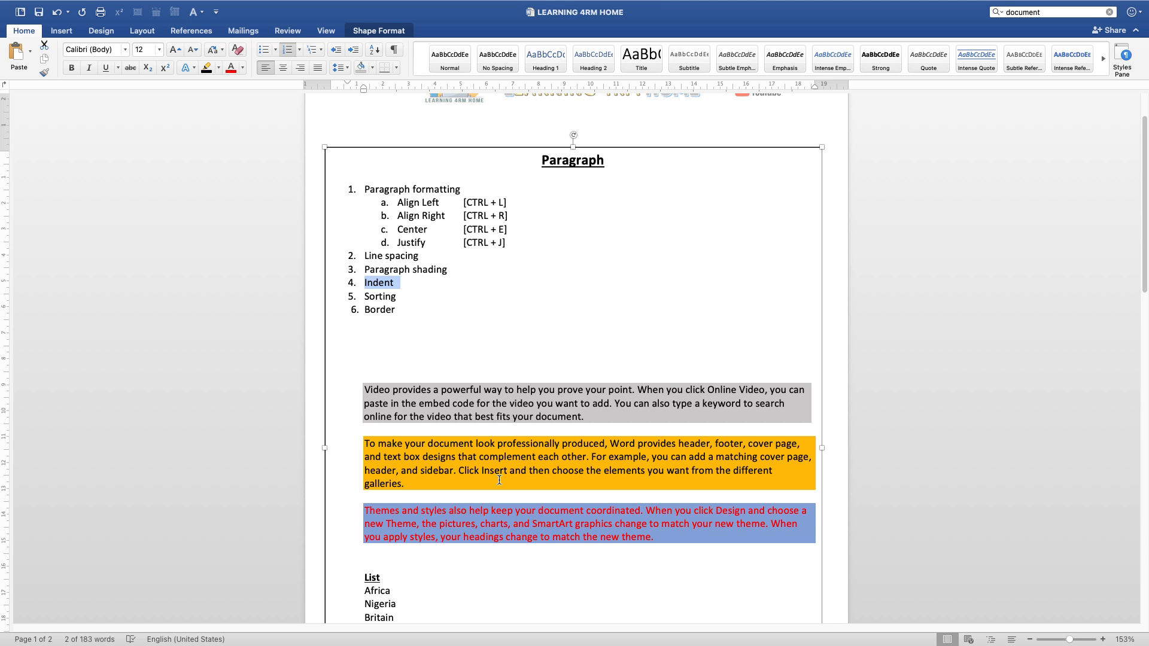
scroll(419, 553, "down", 5)
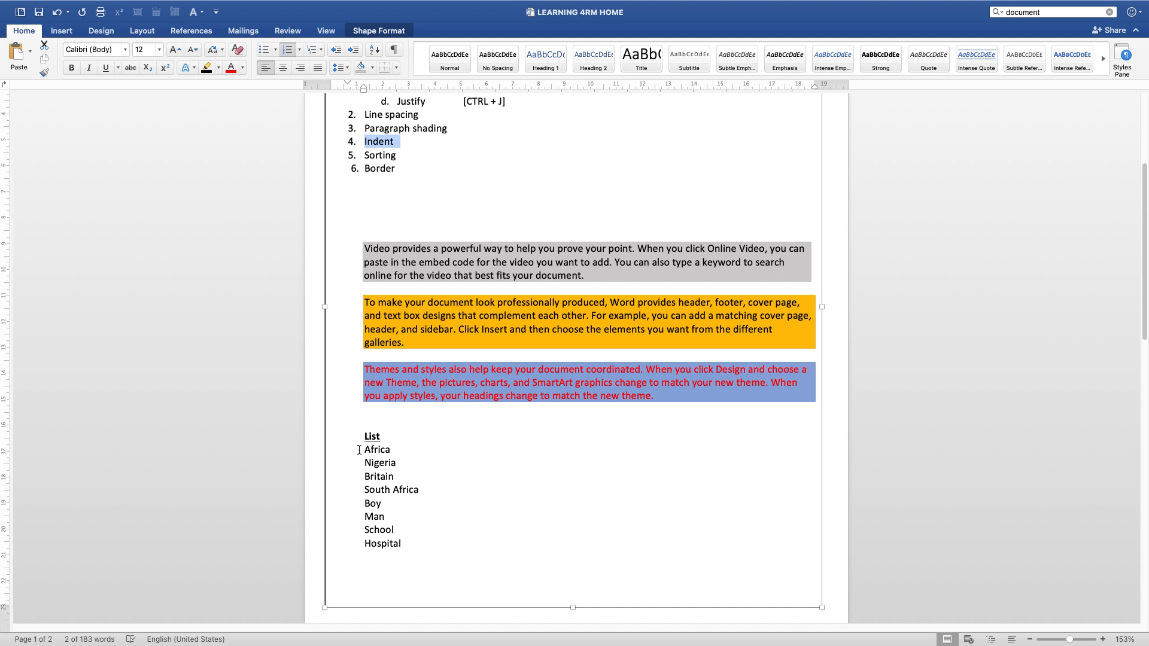
left_click_drag(367, 452, 407, 544)
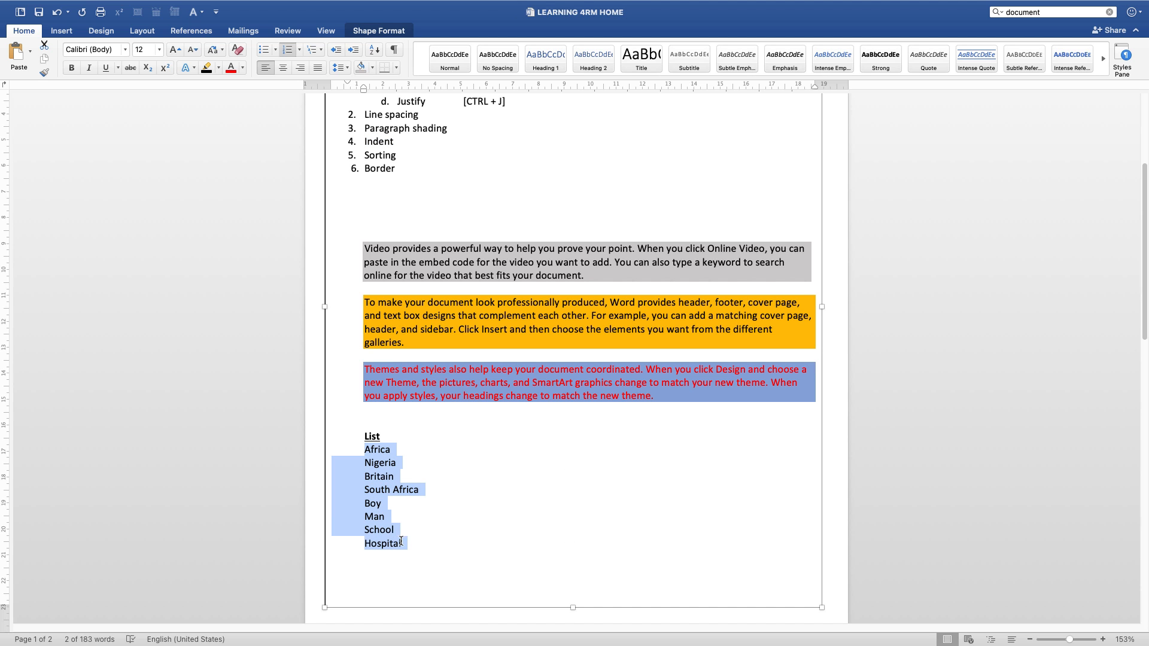
Step: Try indenting "Africa" manually with spaces, then delete them back to a single leading space
left_click(349, 447)
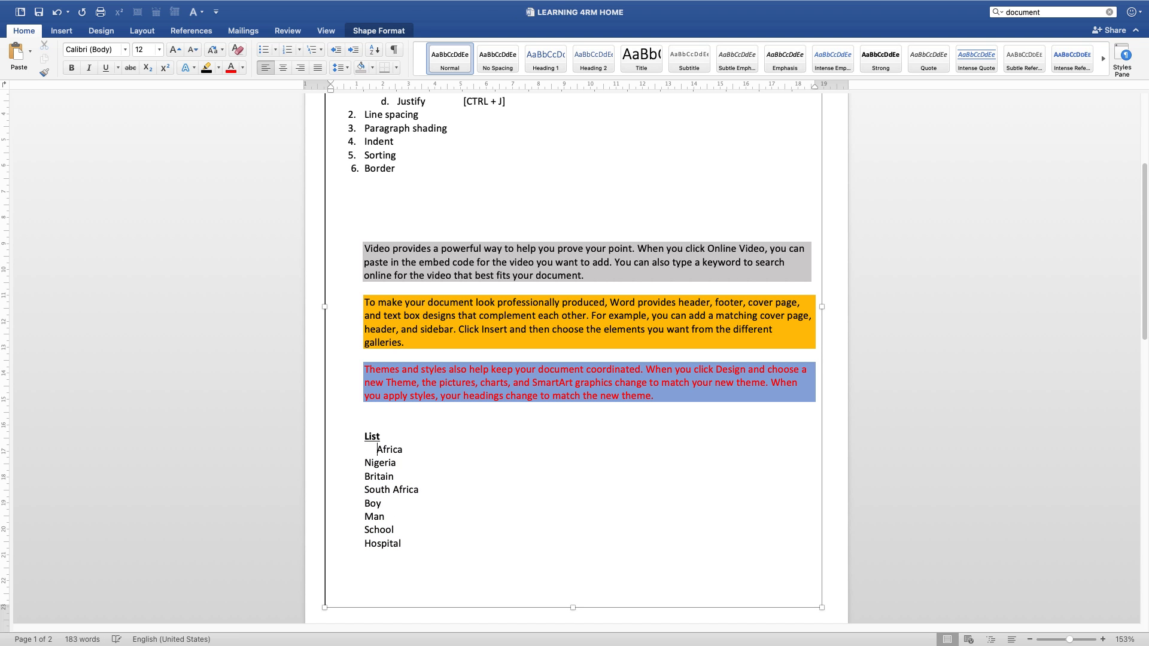
key("BackSpace")
key("BackSpace")
key("BackSpace")
Step: Increase the indent of the whole list, from the "List" heading to "Hospital", by seven levels
left_click_drag(363, 436, 393, 546)
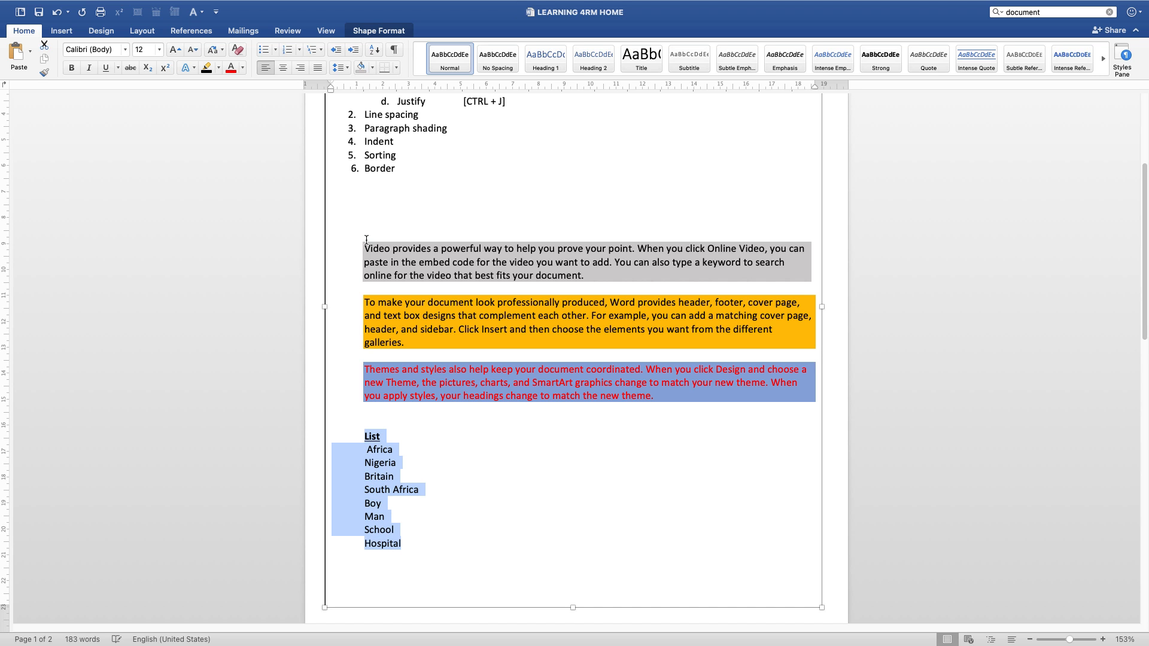
left_click(352, 50)
left_click(352, 50)
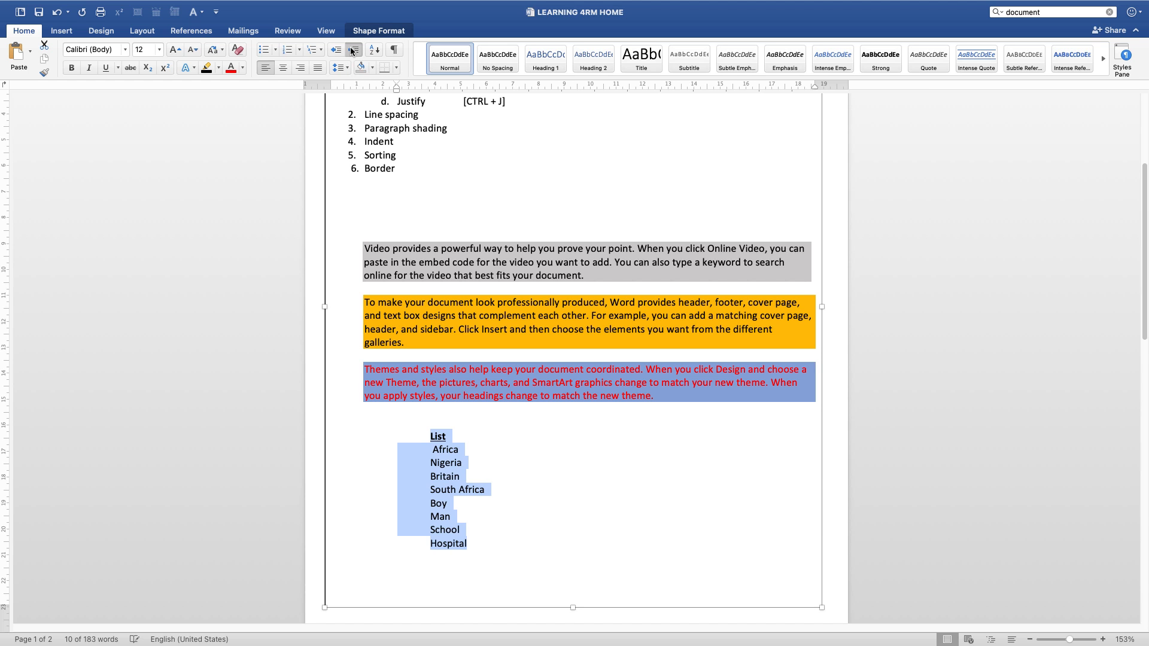
left_click(352, 50)
left_click(352, 51)
left_click(352, 50)
left_click(352, 51)
left_click(352, 51)
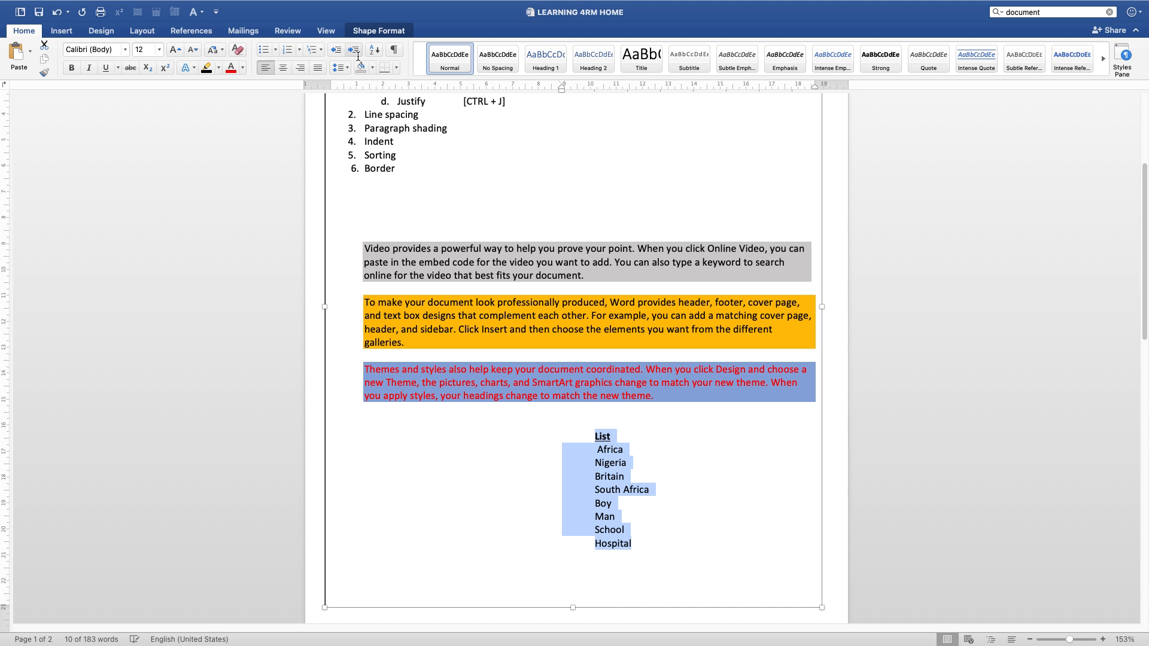
Step: Try increasing and decreasing the indent of the whole list by one level
left_click(444, 437)
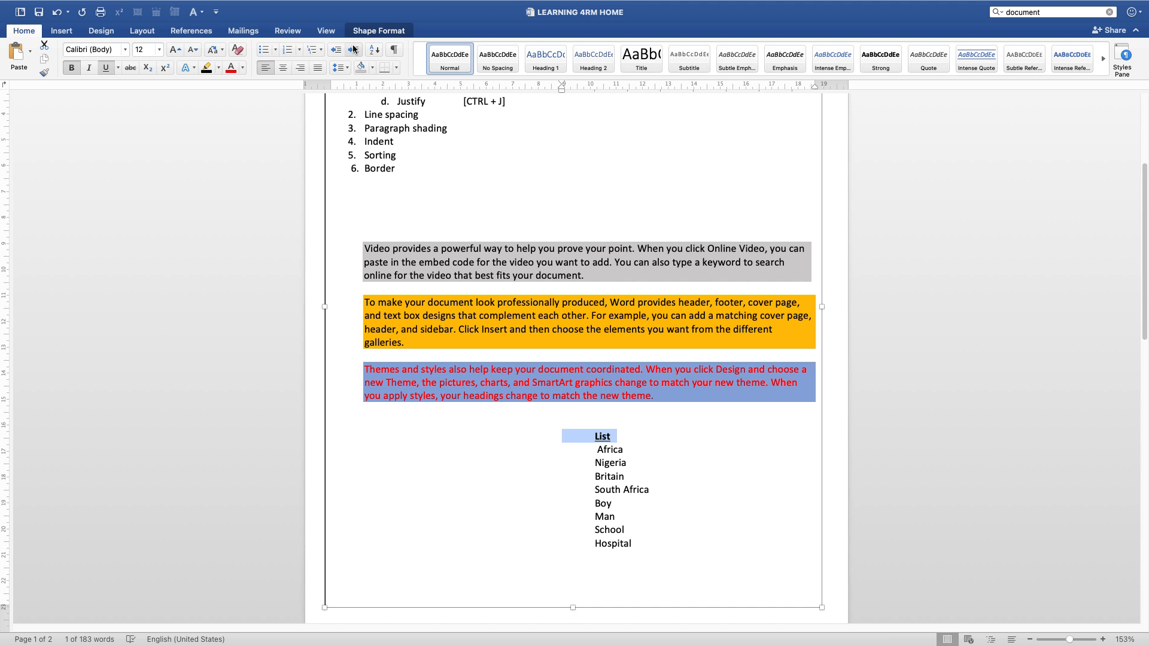
left_click(536, 488)
left_click_drag(560, 440, 599, 556)
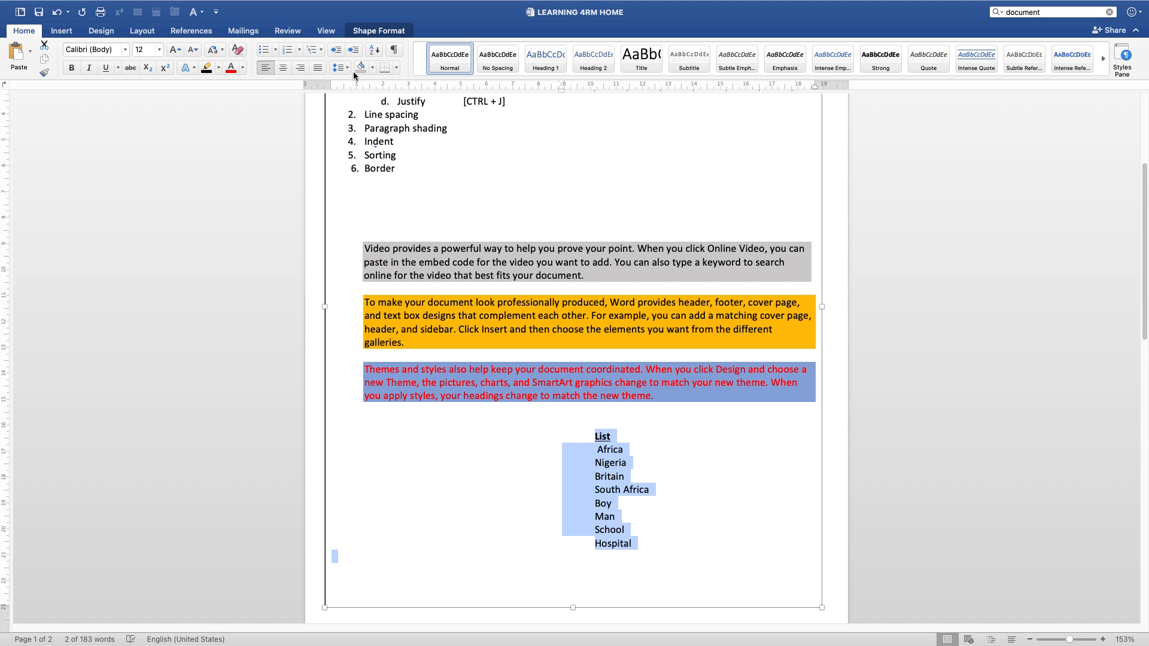
left_click(354, 53)
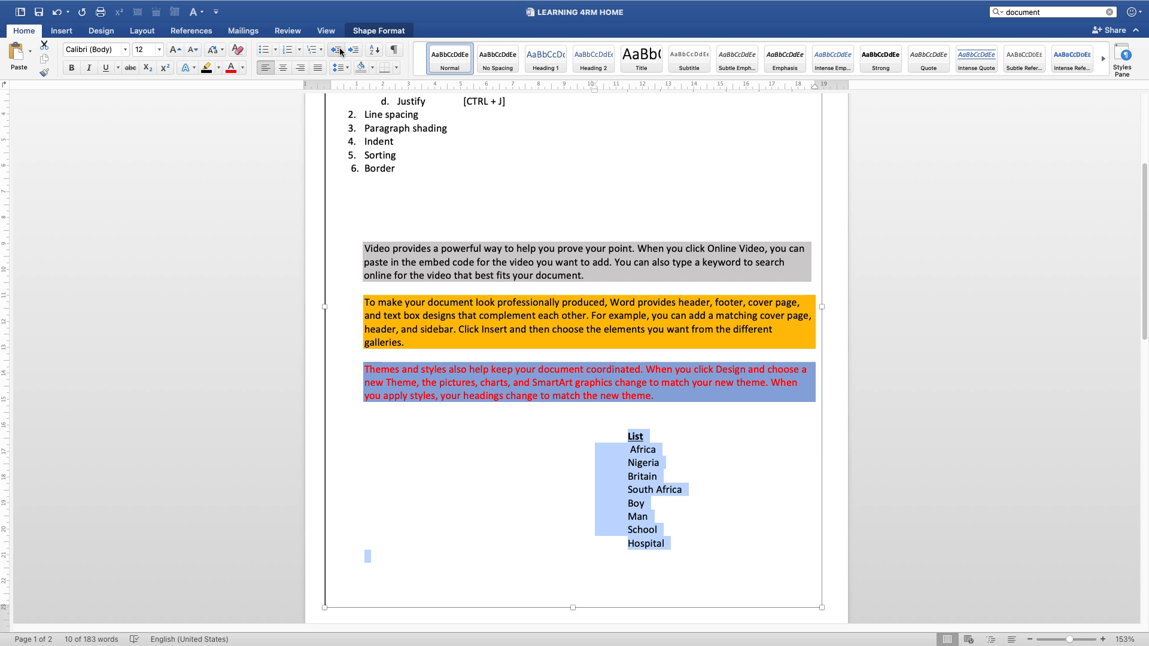
left_click(336, 50)
left_click(353, 51)
left_click(336, 51)
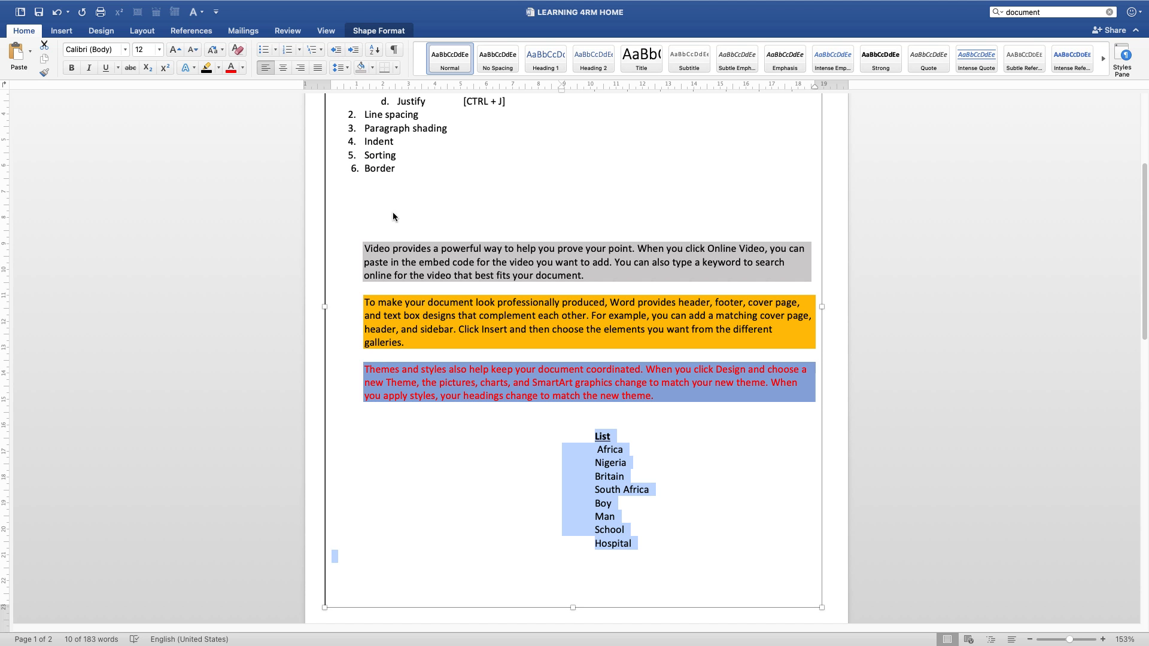
Step: Highlight the "Indent" topic and the "Sorting" topic, then go through the list entries "Africa", "Nigeria" and "Britain"
double_click(382, 141)
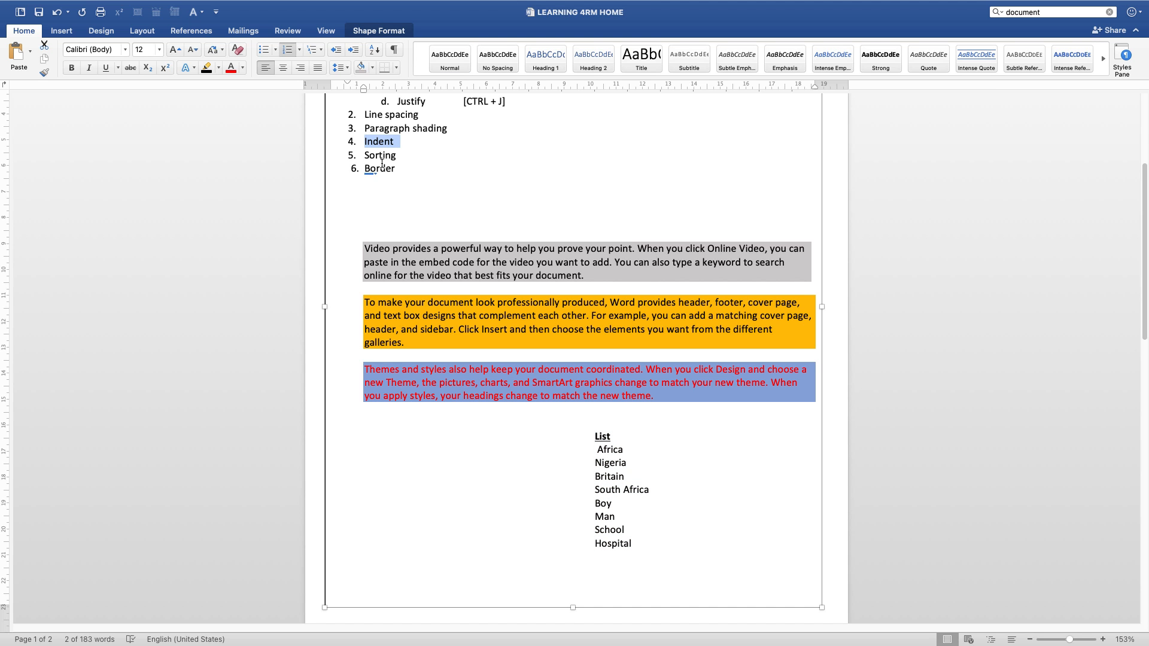
double_click(382, 155)
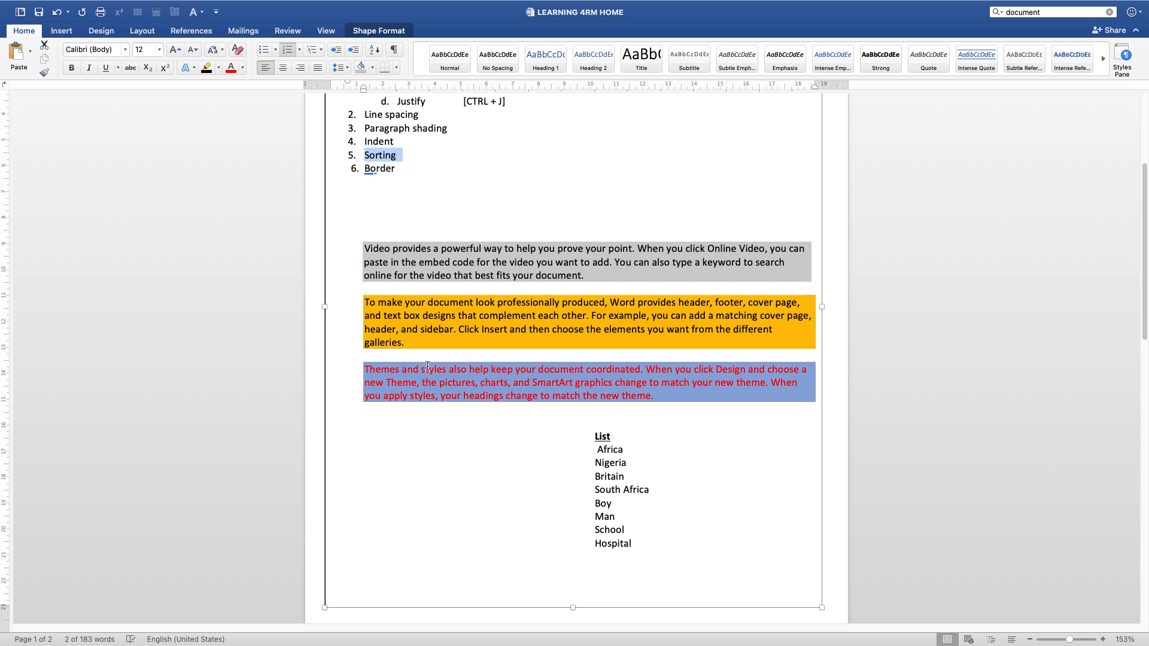
left_click(601, 449)
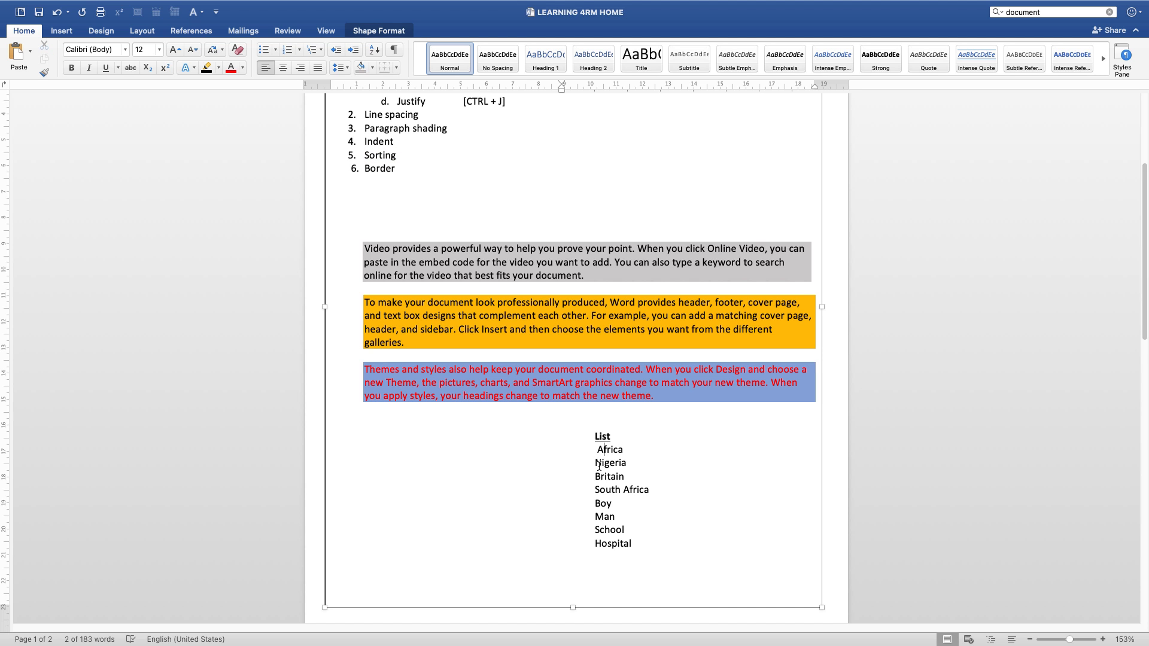
left_click(601, 462)
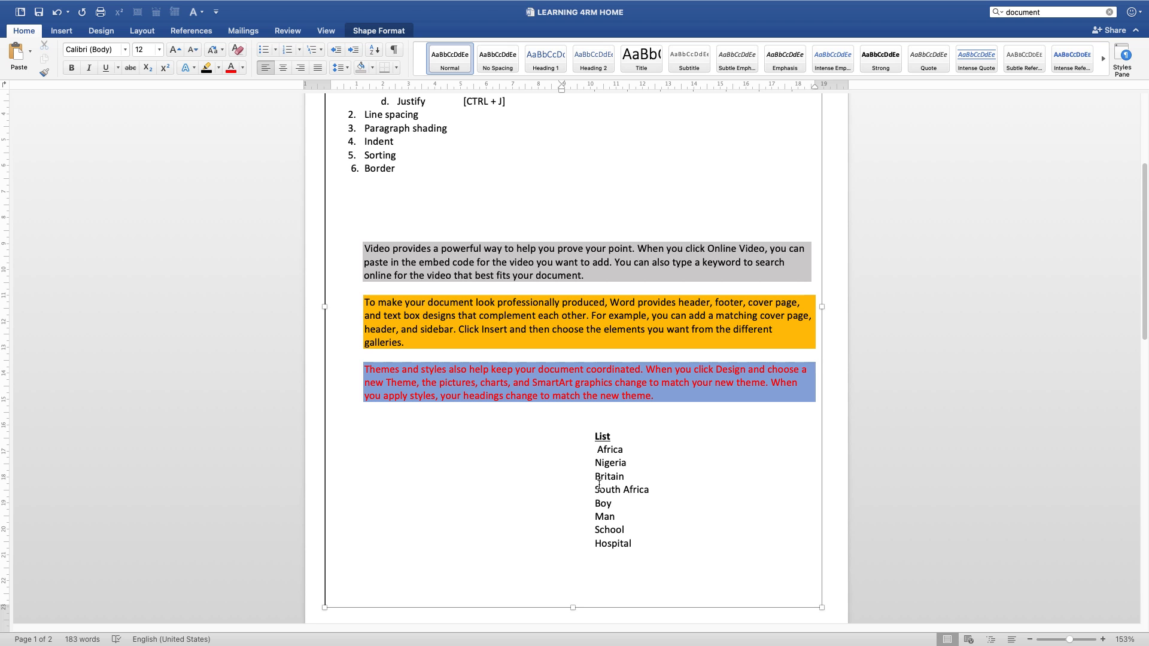
left_click(601, 476)
Step: Sort the list entries from "Africa" to "Hospital" by paragraphs as text in ascending order, without a header row
left_click_drag(634, 544, 598, 449)
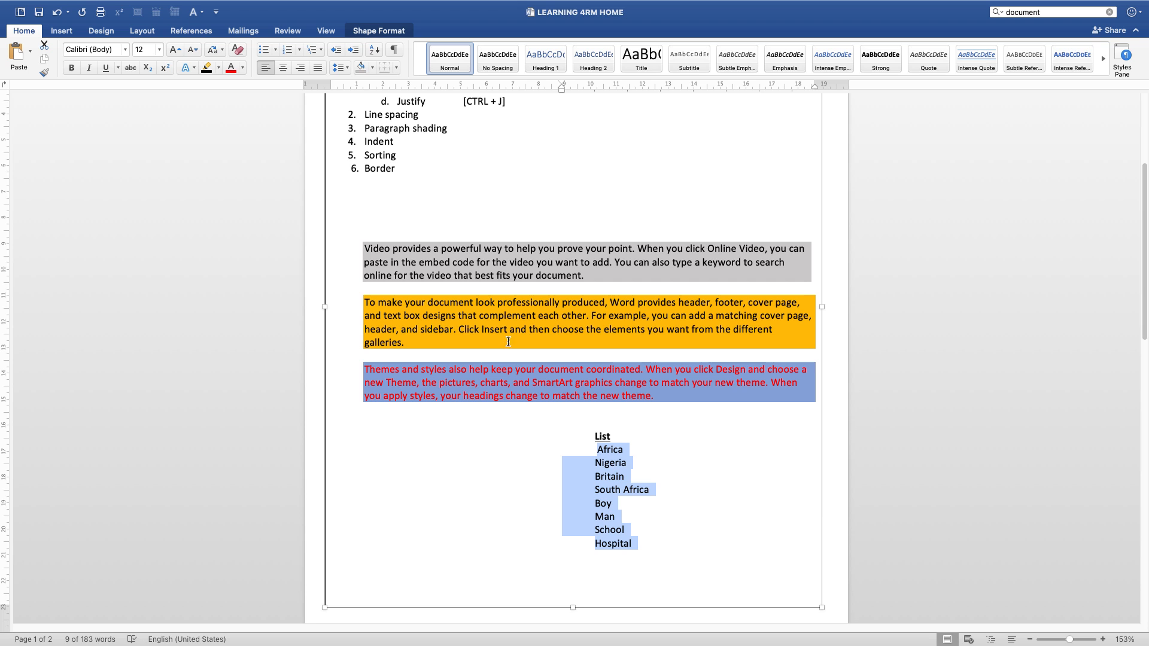
left_click(375, 53)
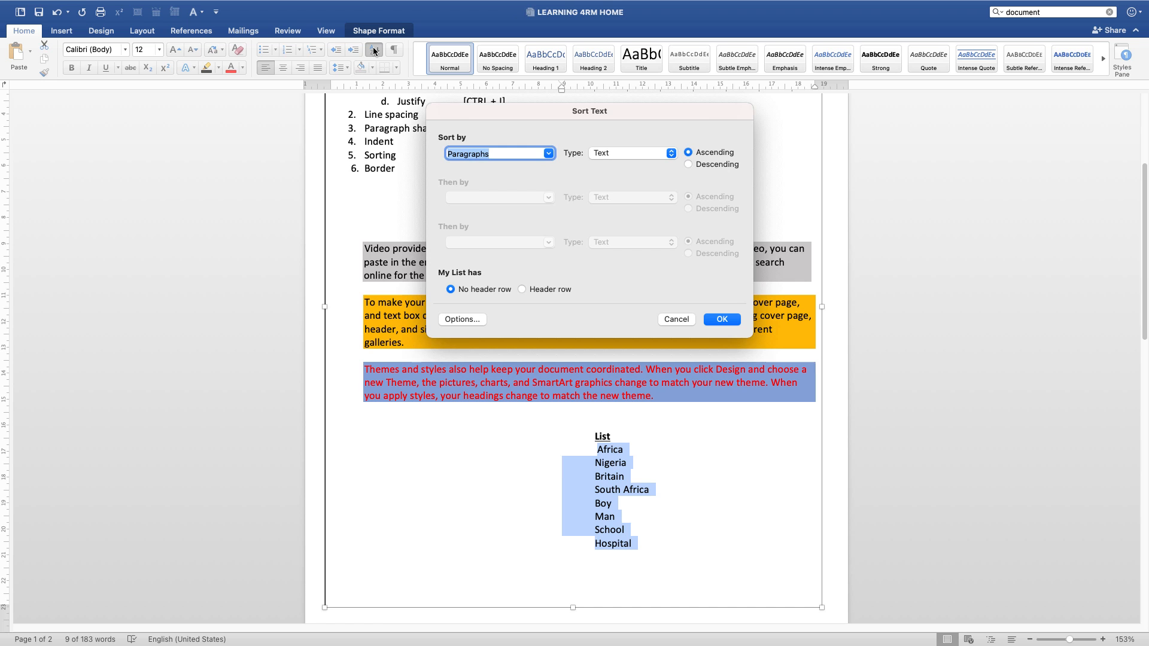
left_click(548, 154)
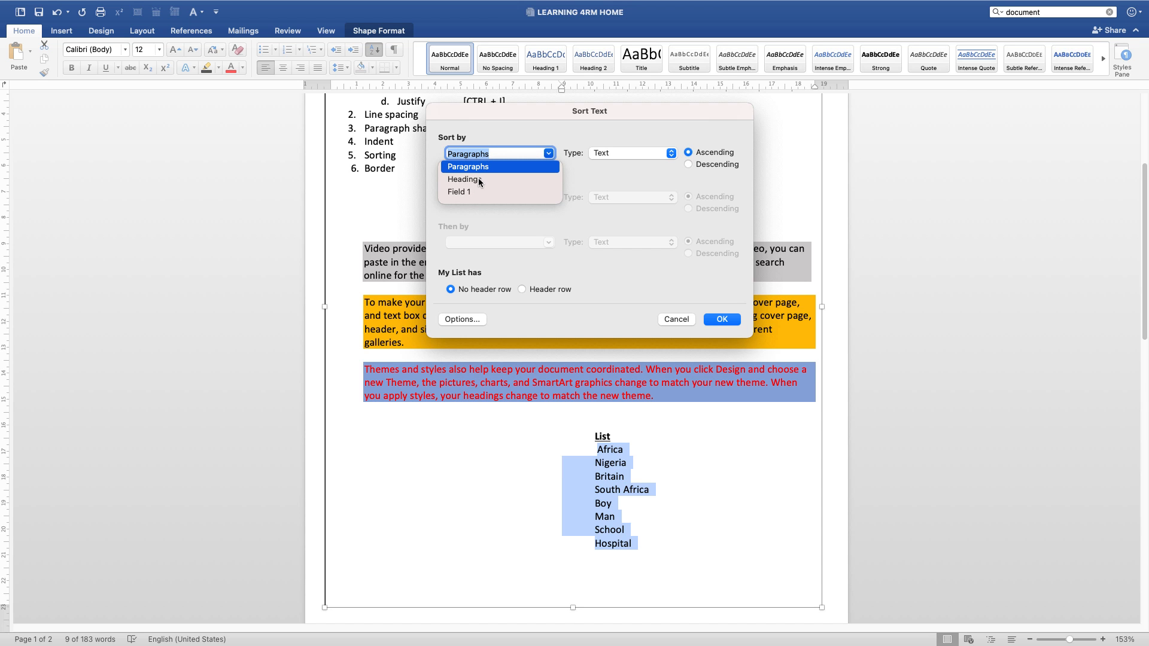
left_click(515, 151)
left_click(486, 167)
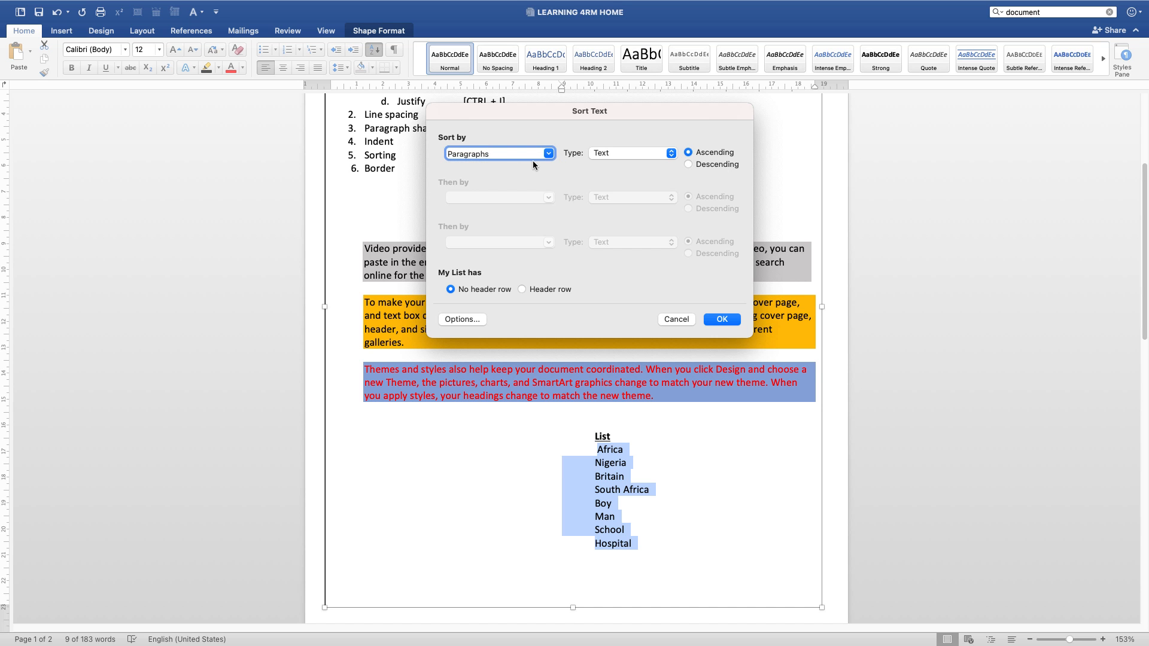
left_click(623, 155)
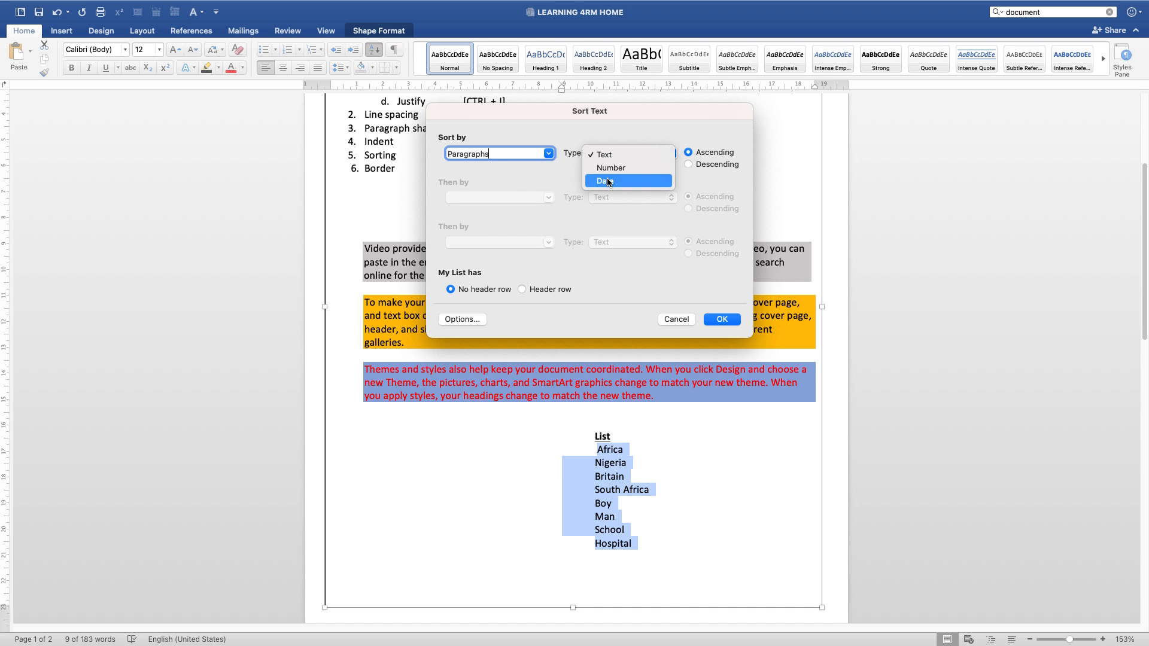
left_click(605, 153)
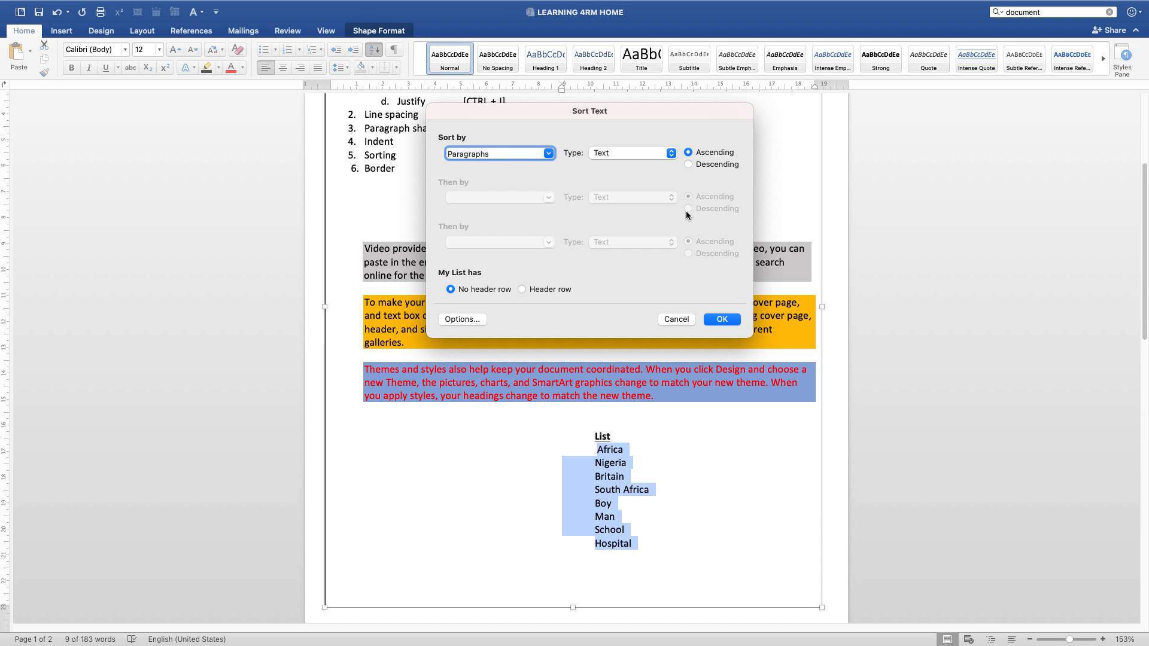
left_click(721, 320)
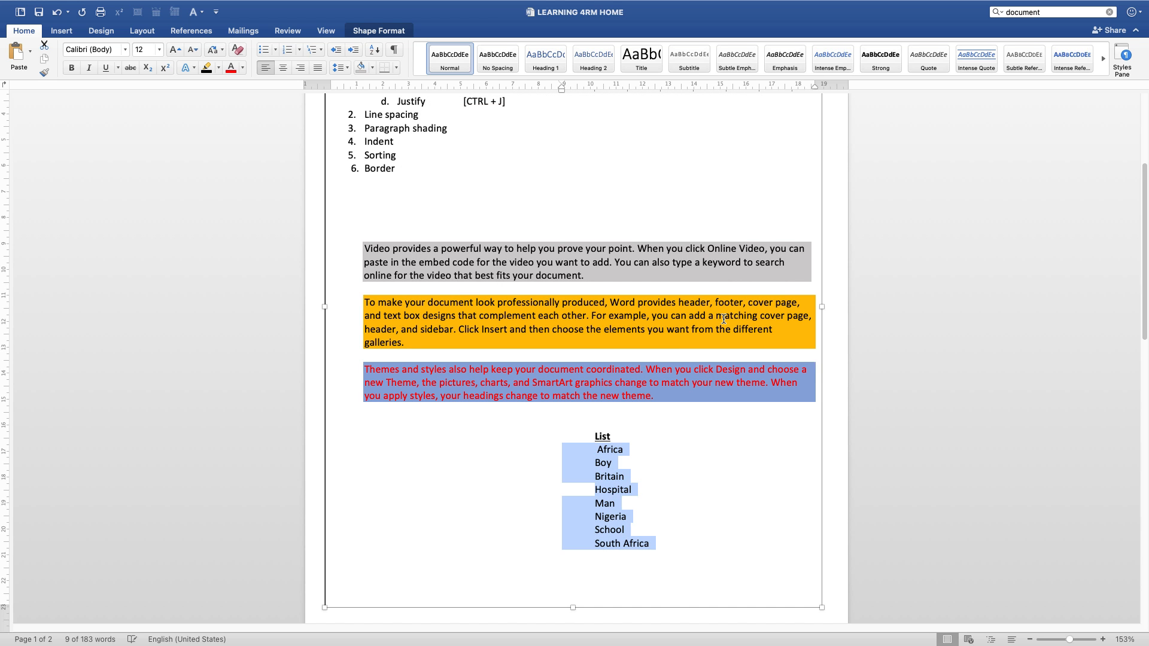
left_click(647, 490)
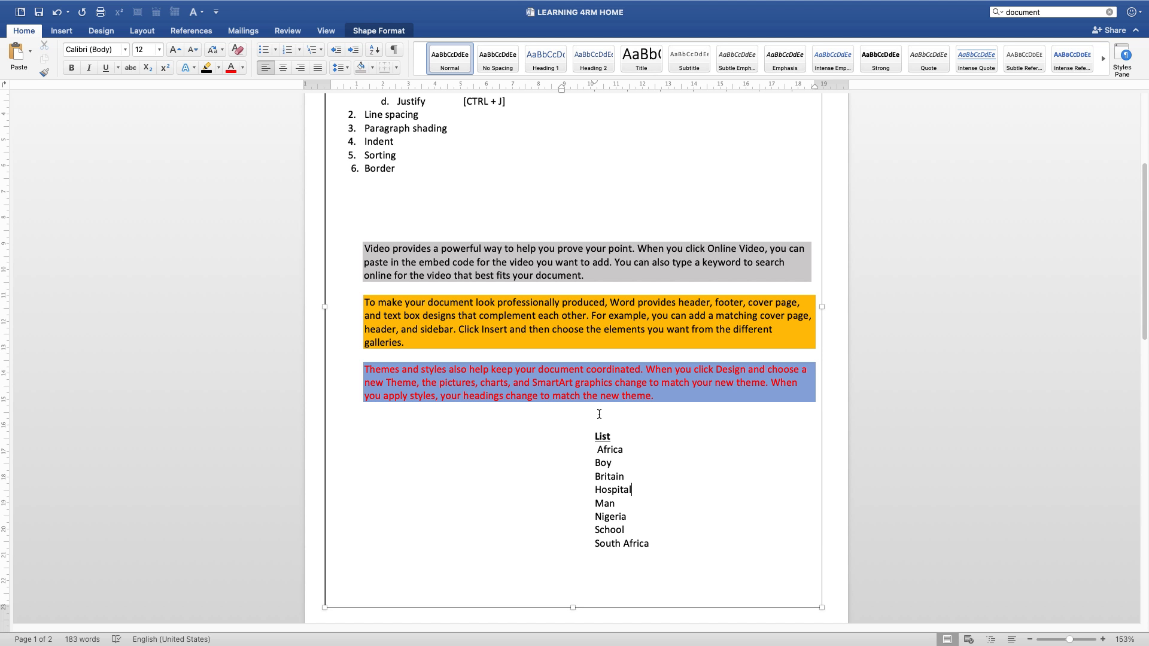
Step: Highlight the whole list including its "List" heading, then highlight the "Border" topic
left_click_drag(592, 437, 637, 554)
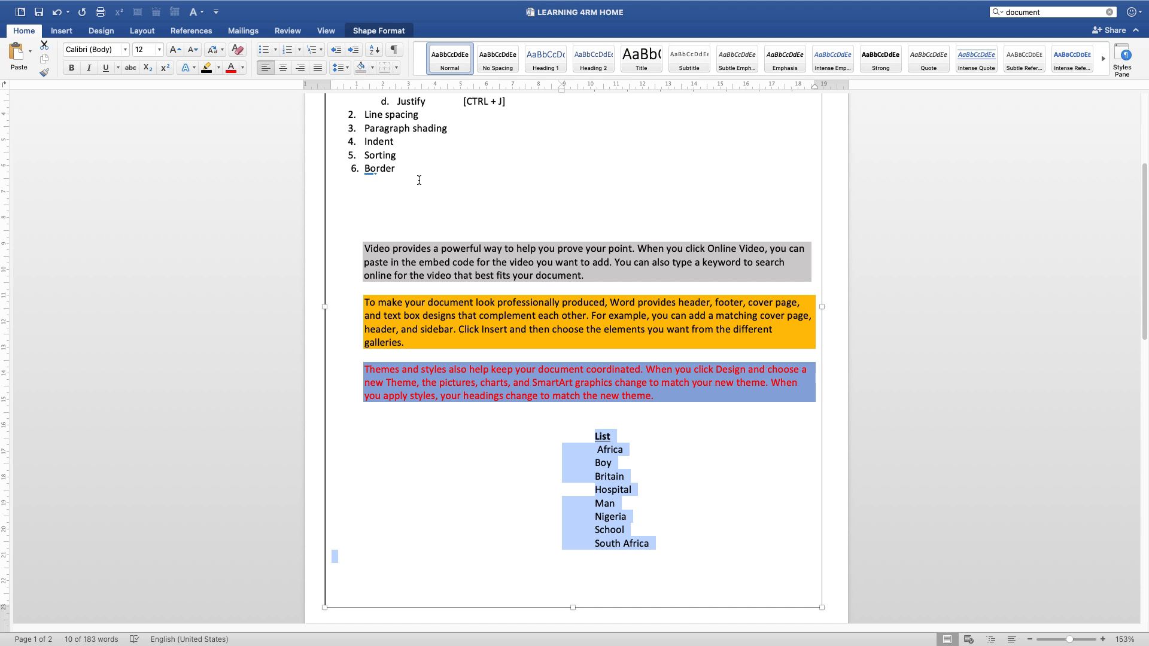
double_click(384, 176)
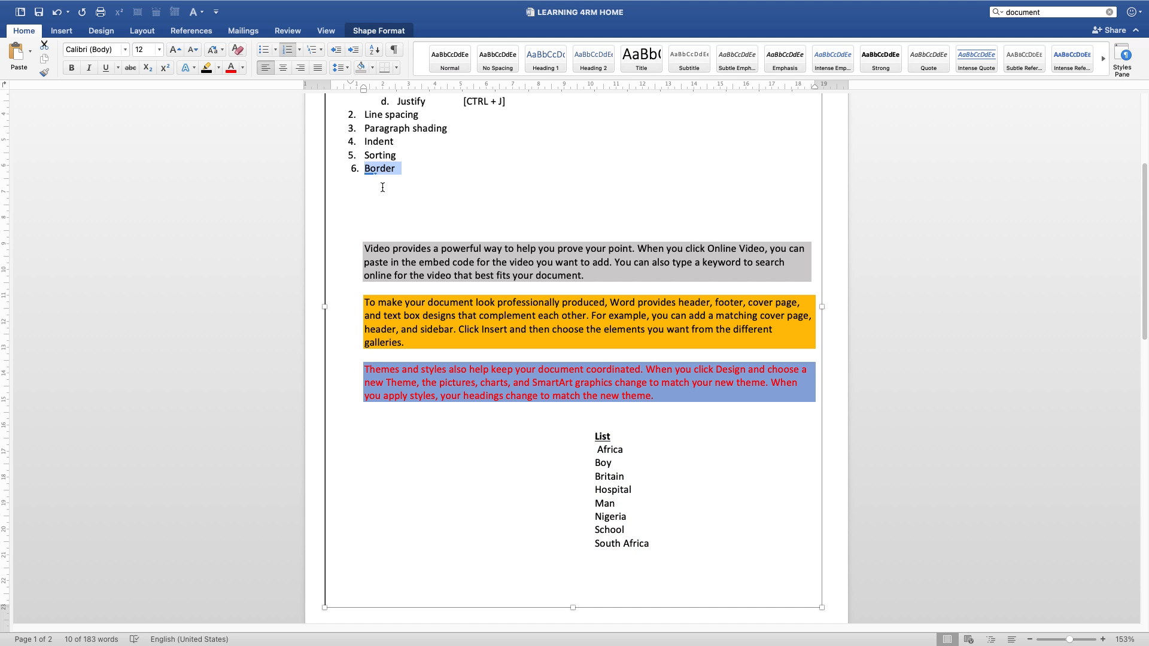
scroll(506, 435, "up", 1)
scroll(507, 435, "up", 5)
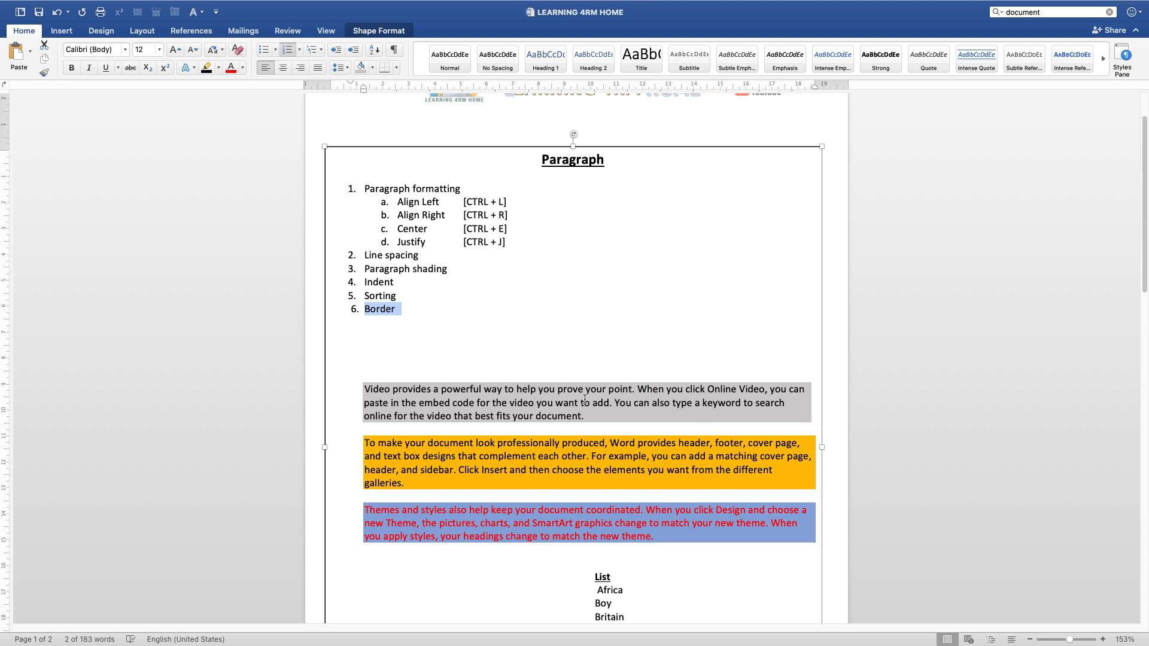
Step: Try a bottom border on the gray paragraph that starts with "Video provides"
left_click(362, 387)
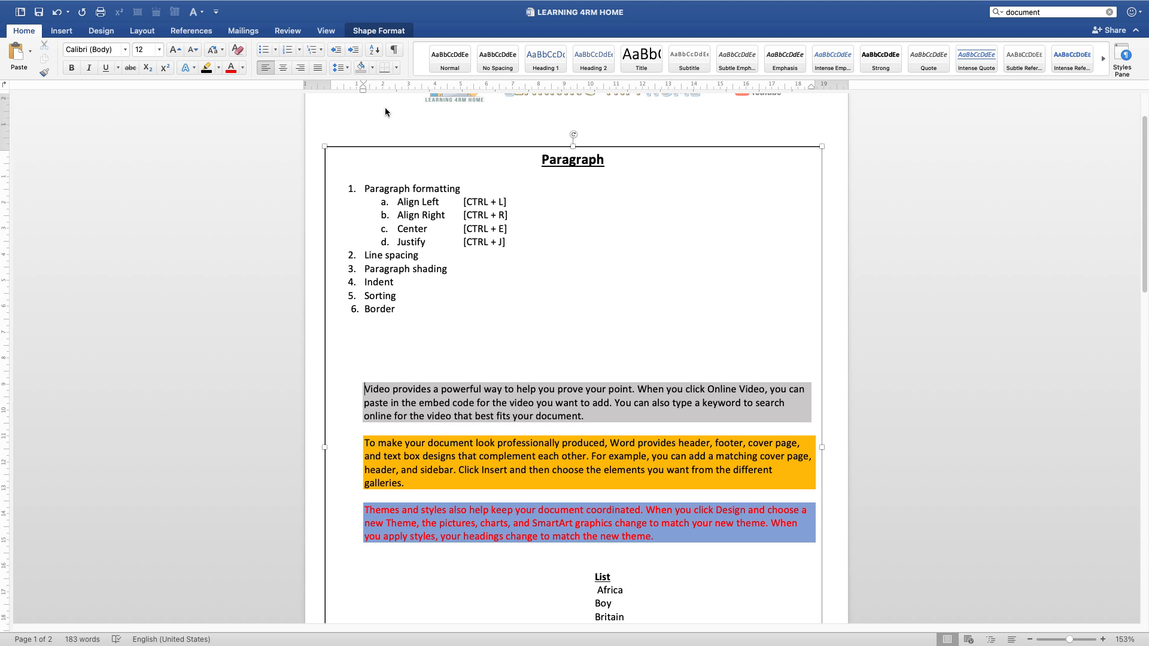
left_click(395, 68)
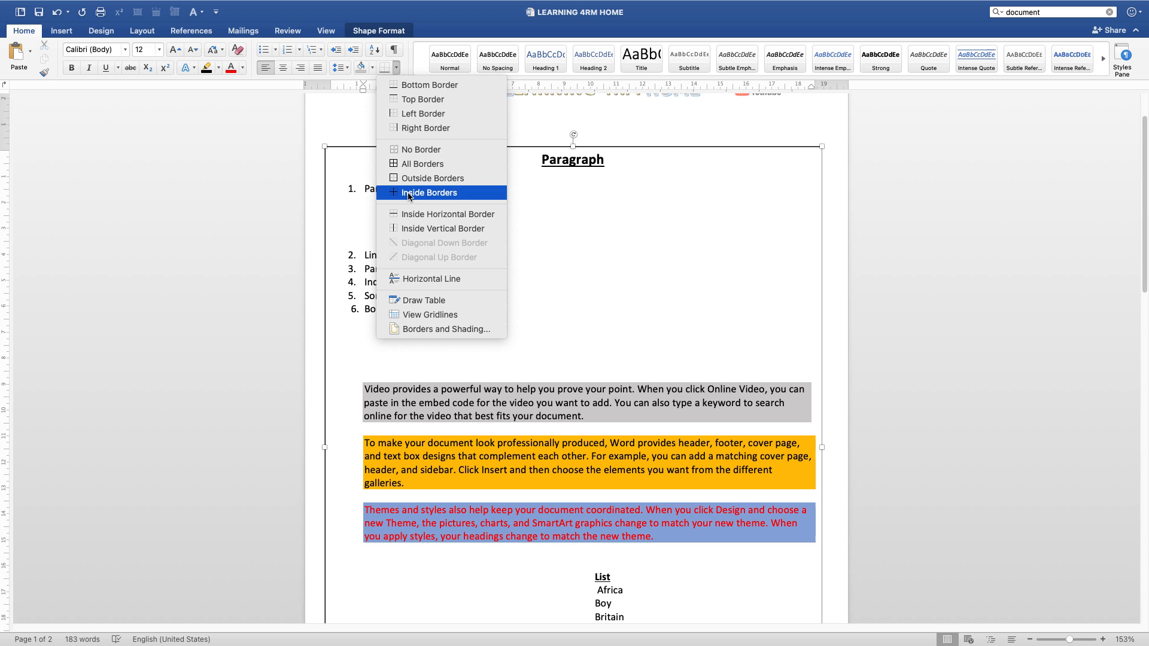
left_click(420, 87)
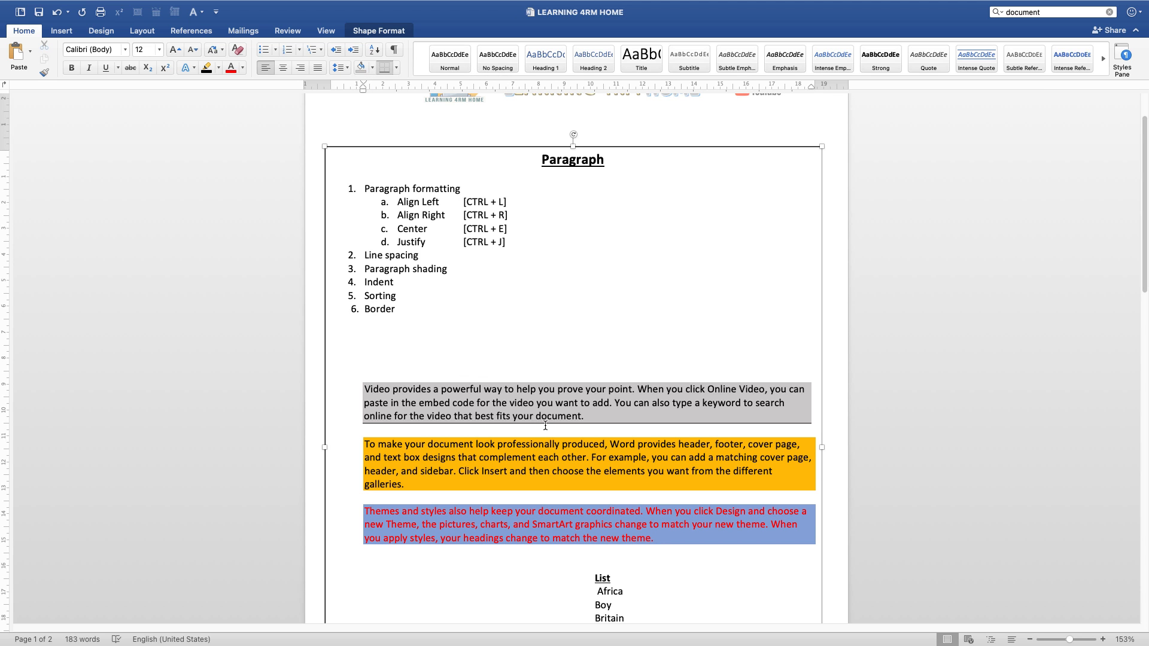
Step: Apply all borders to the gray, orange and blue shaded paragraphs
left_click(396, 68)
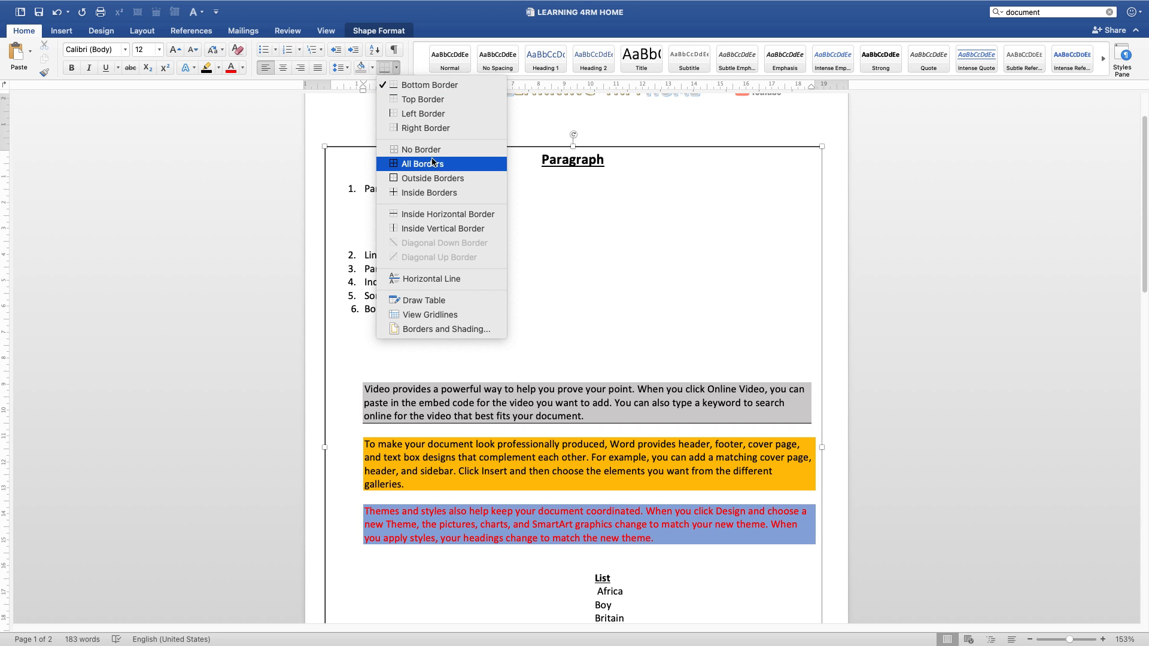
left_click(398, 165)
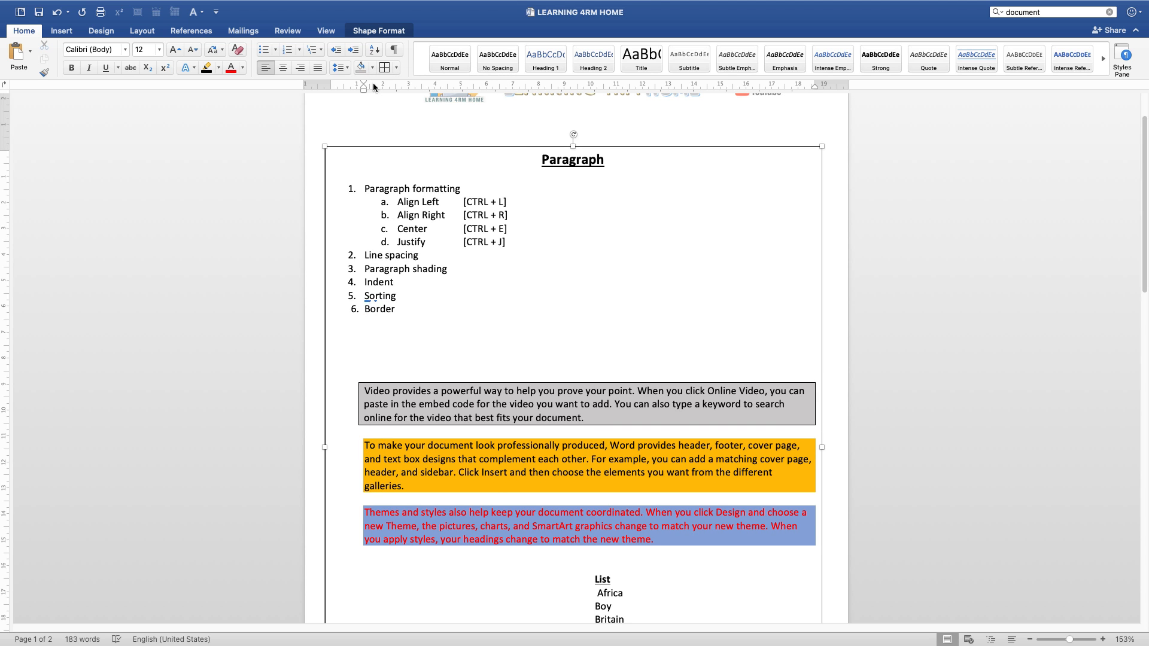
left_click(383, 68)
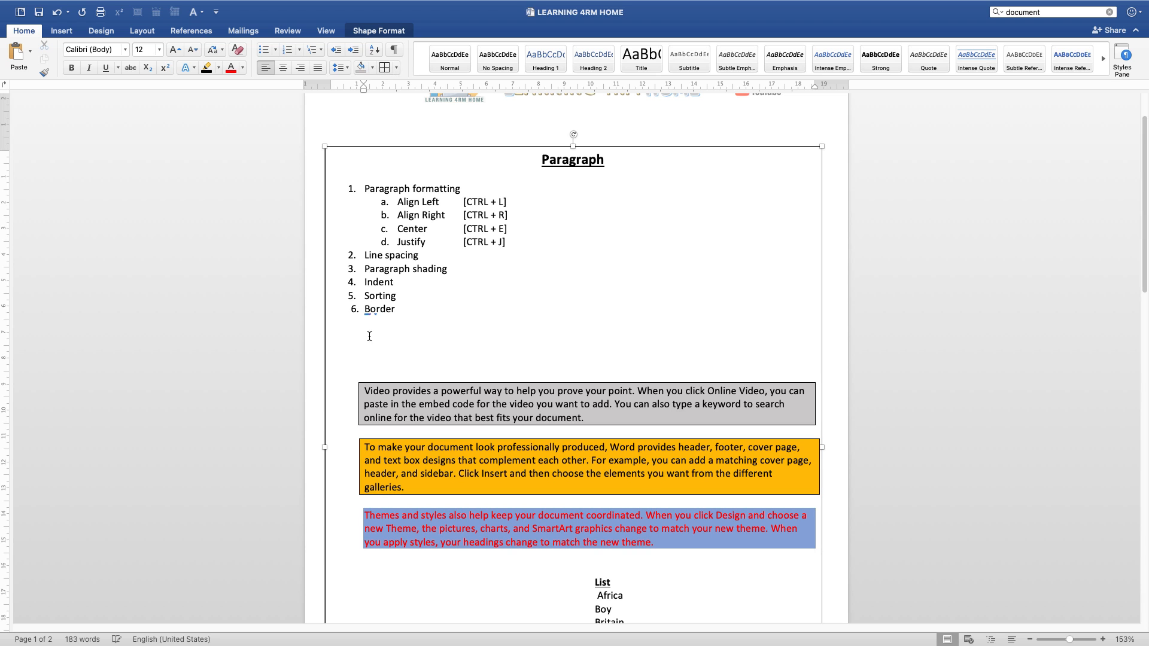
left_click(364, 515)
left_click(384, 68)
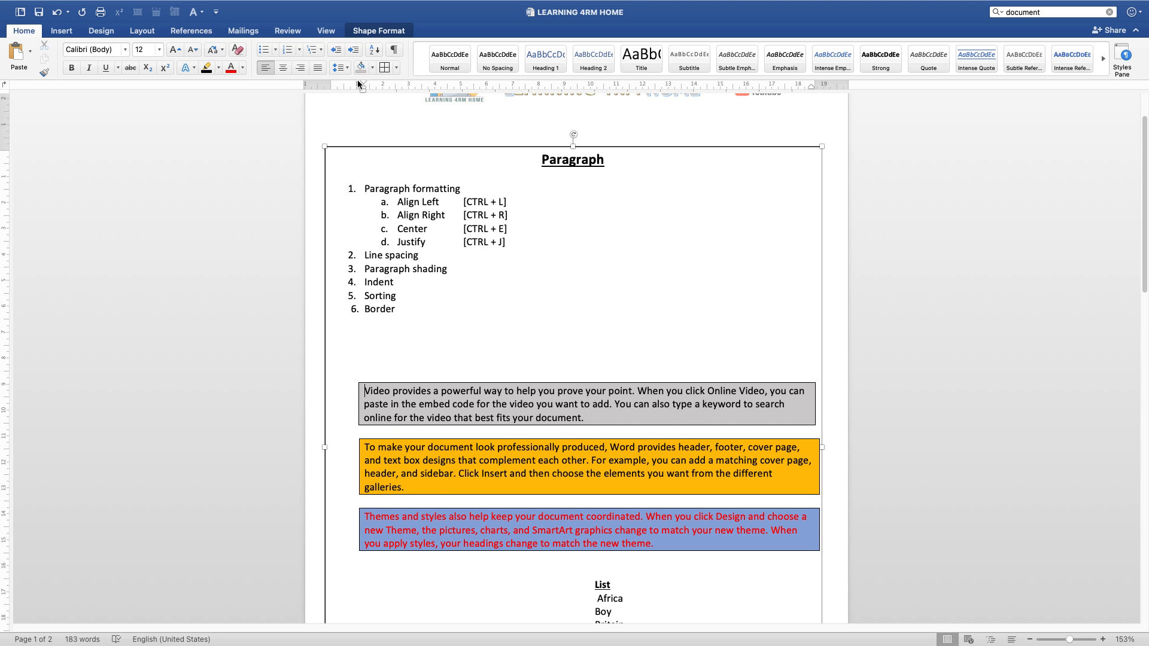
Step: Apply all borders to the numbered topic list from "Paragraph formatting" to "Border", including its lettered sub-items
left_click_drag(402, 311, 336, 175)
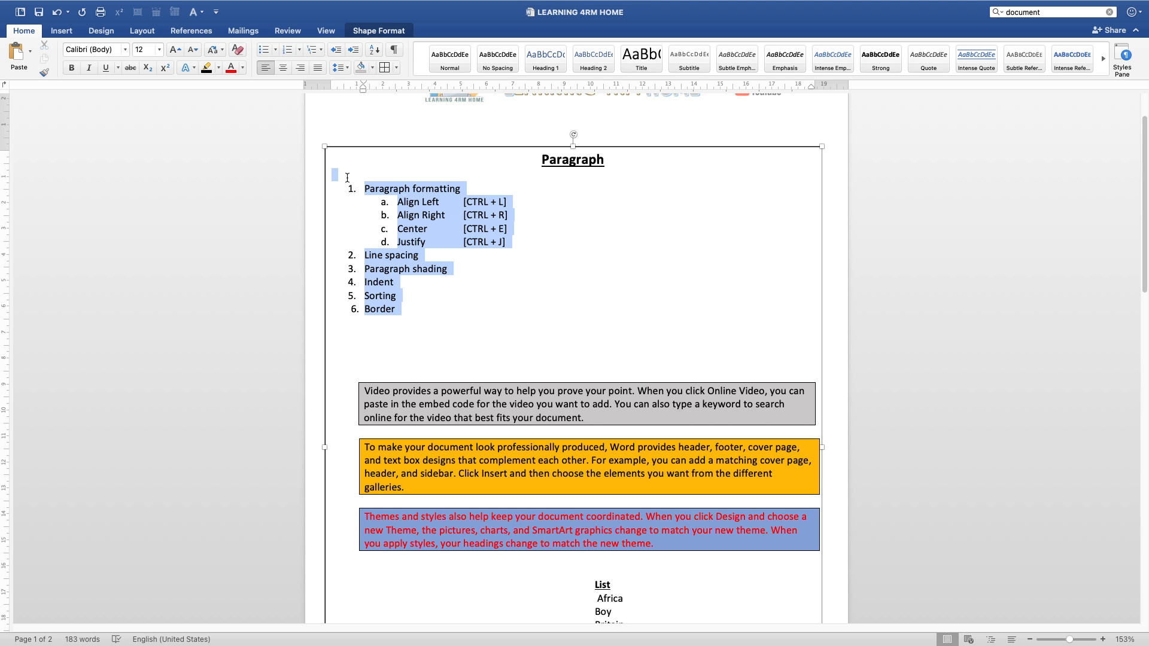
left_click(397, 68)
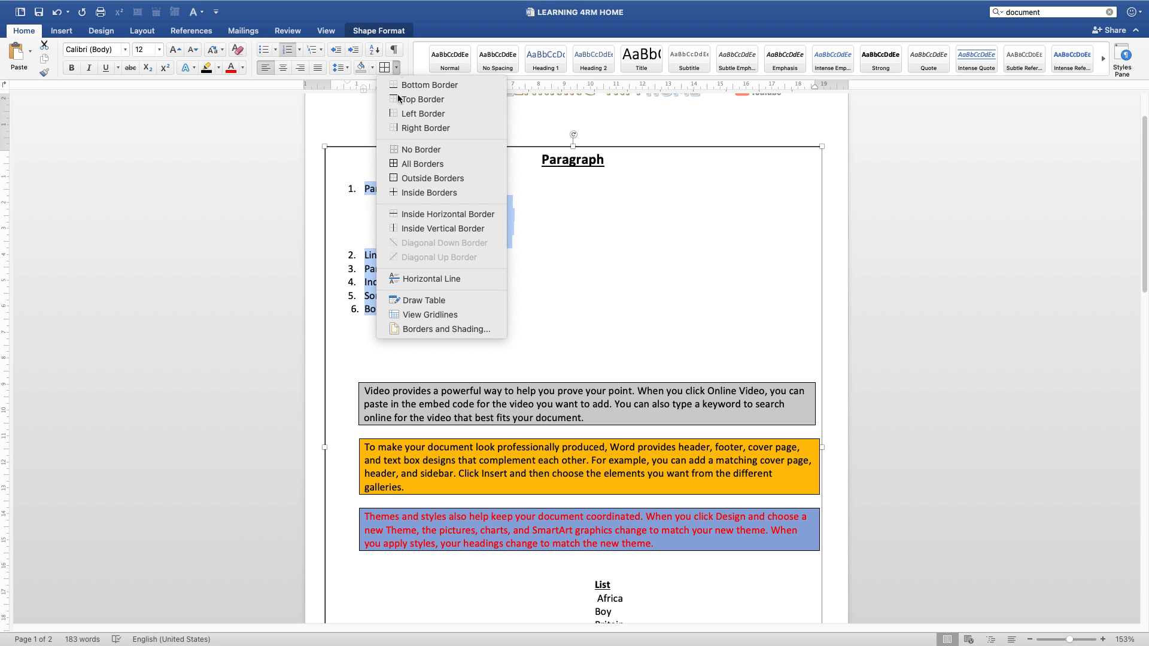
left_click(413, 165)
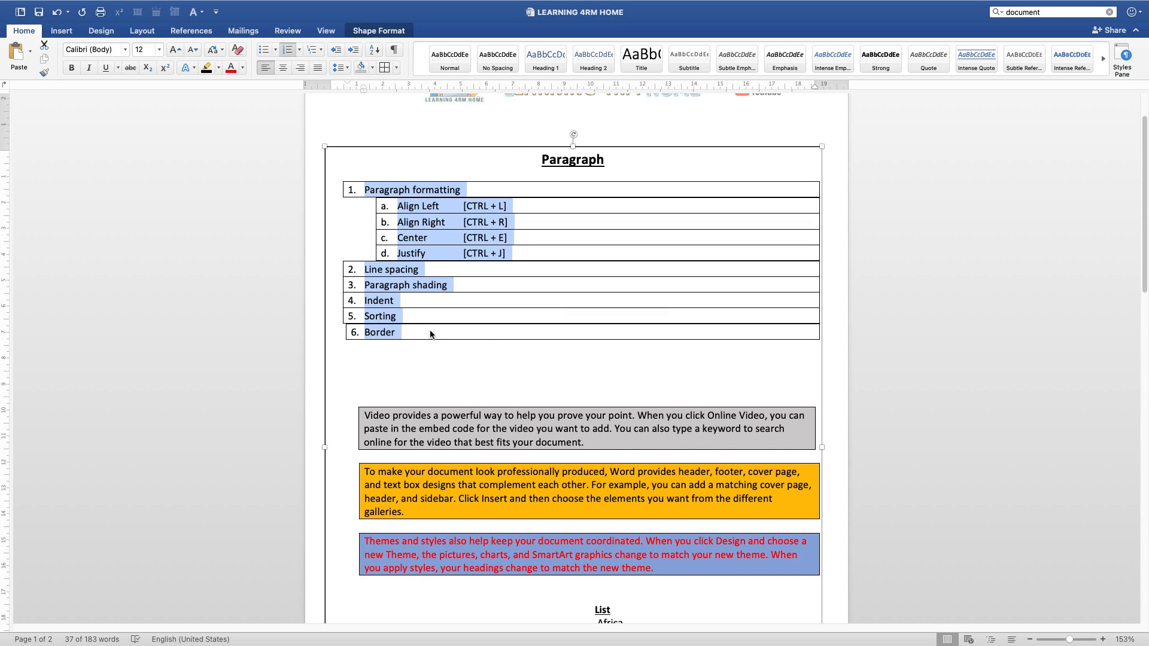
left_click(484, 370)
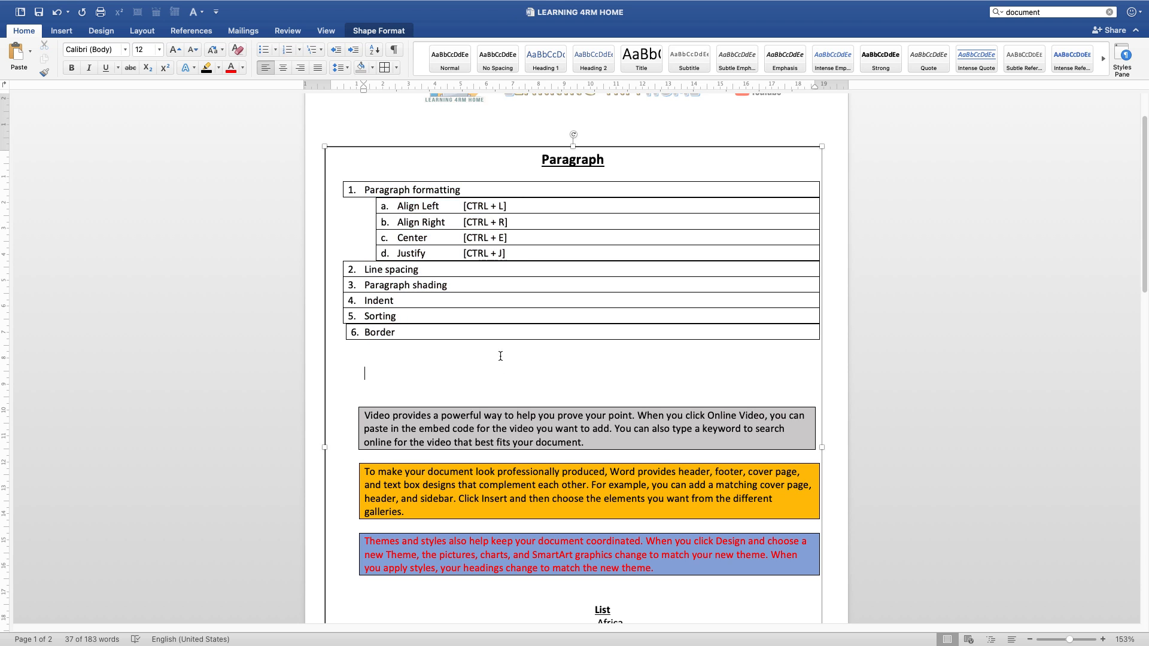
scroll(501, 340, "up", 2)
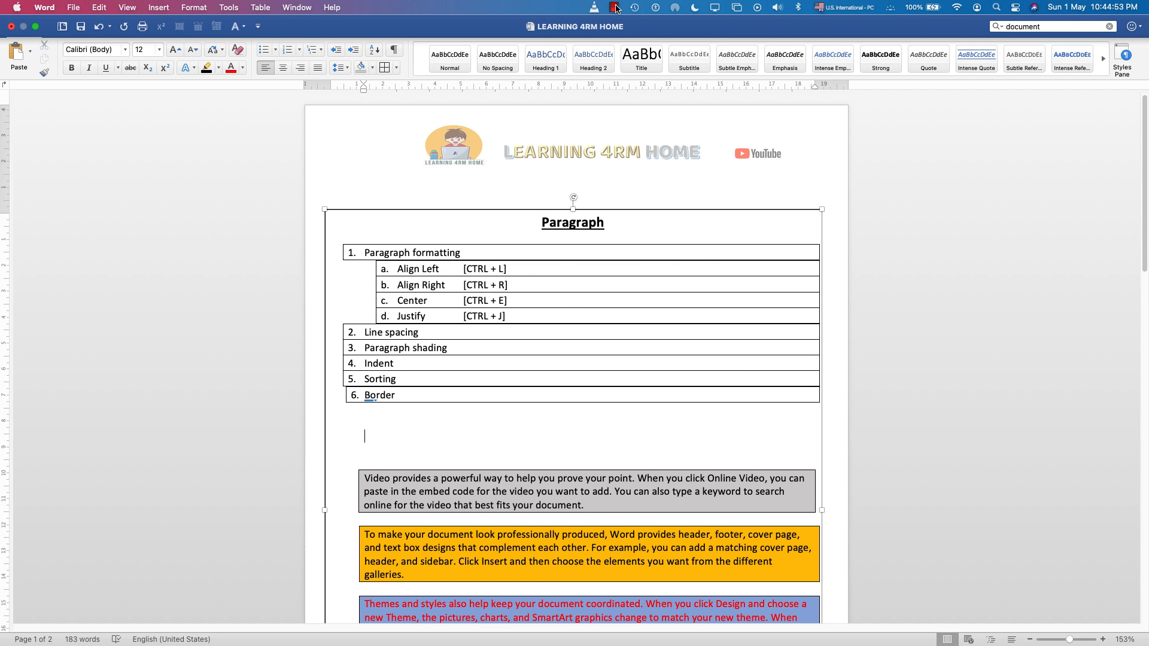
left_click(615, 7)
left_click(623, 28)
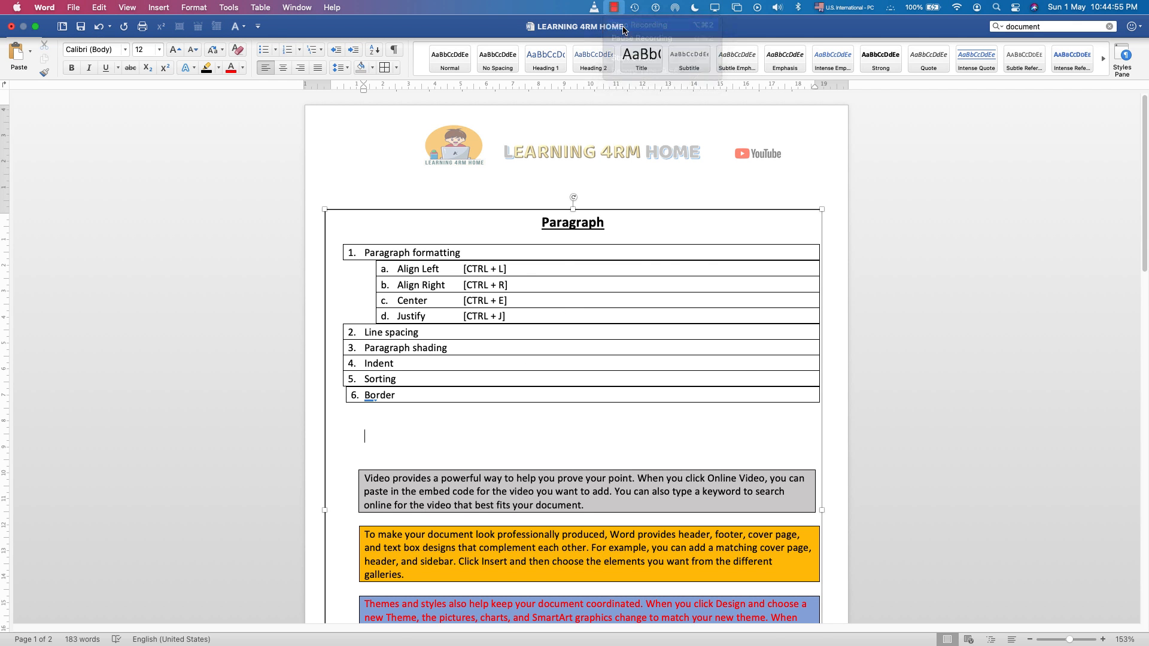